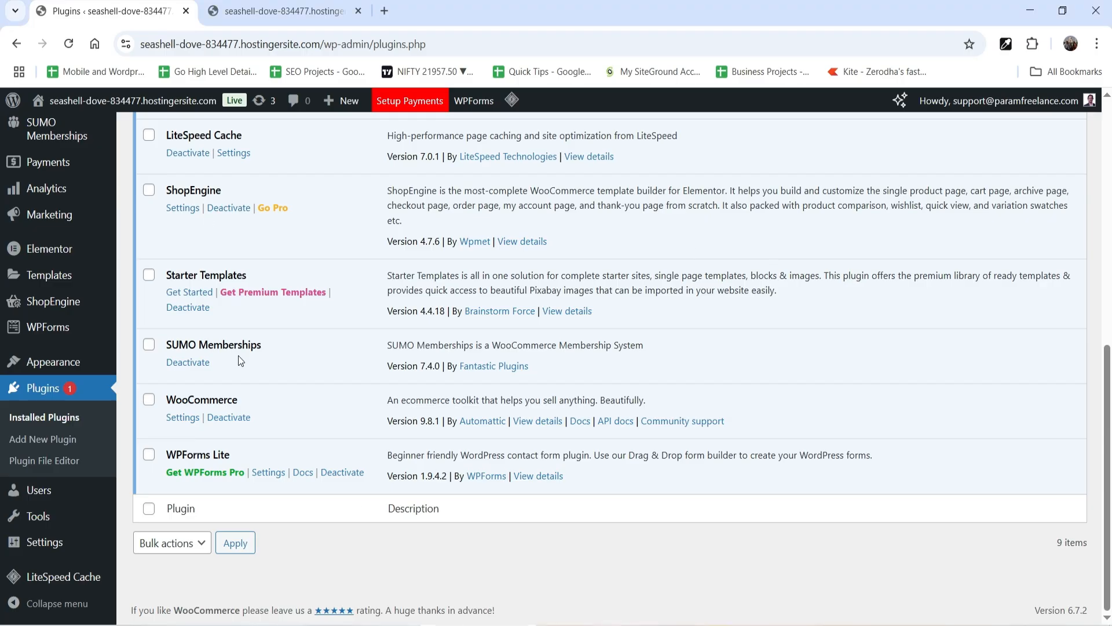
Step: Open the SUMO Memberships general settings and review the available product restriction types
scroll(202, 349, "up", 1)
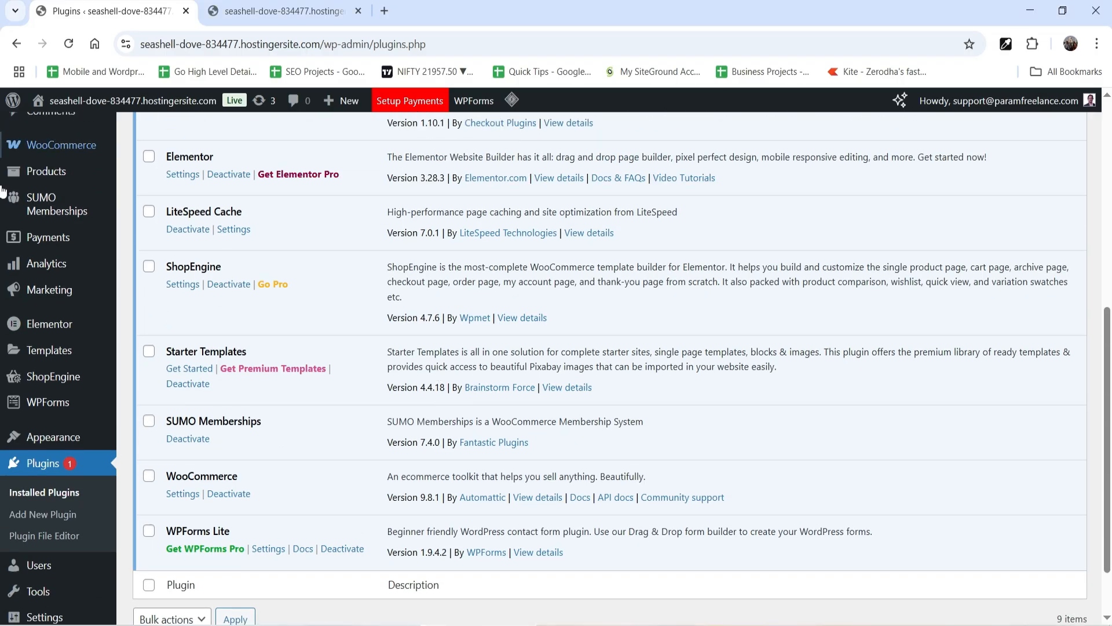
mouse_move(35, 216)
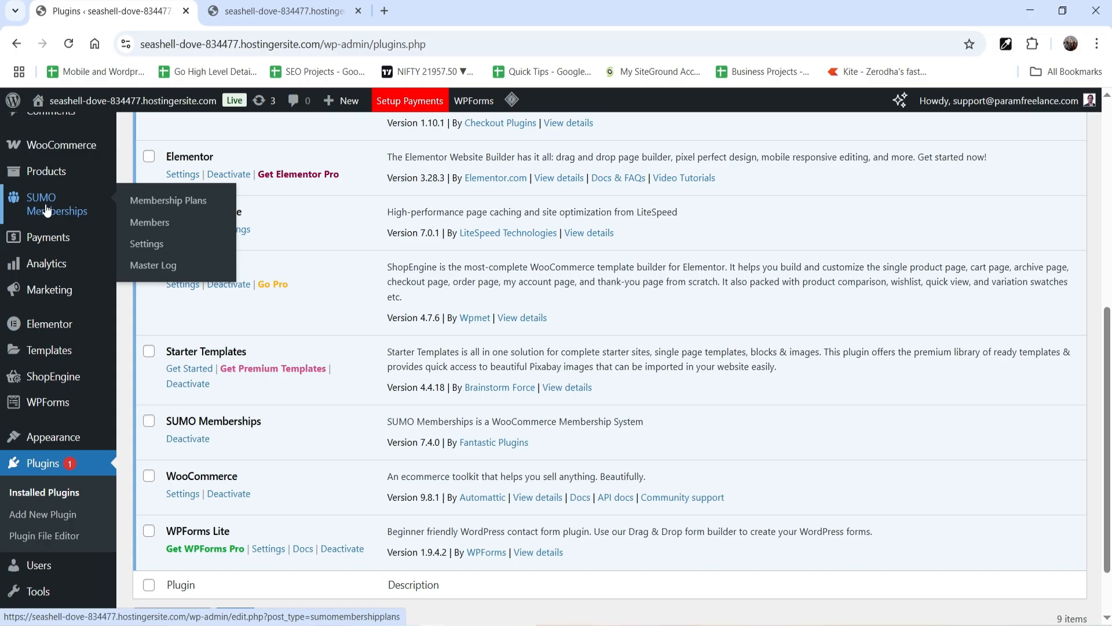
left_click(46, 210)
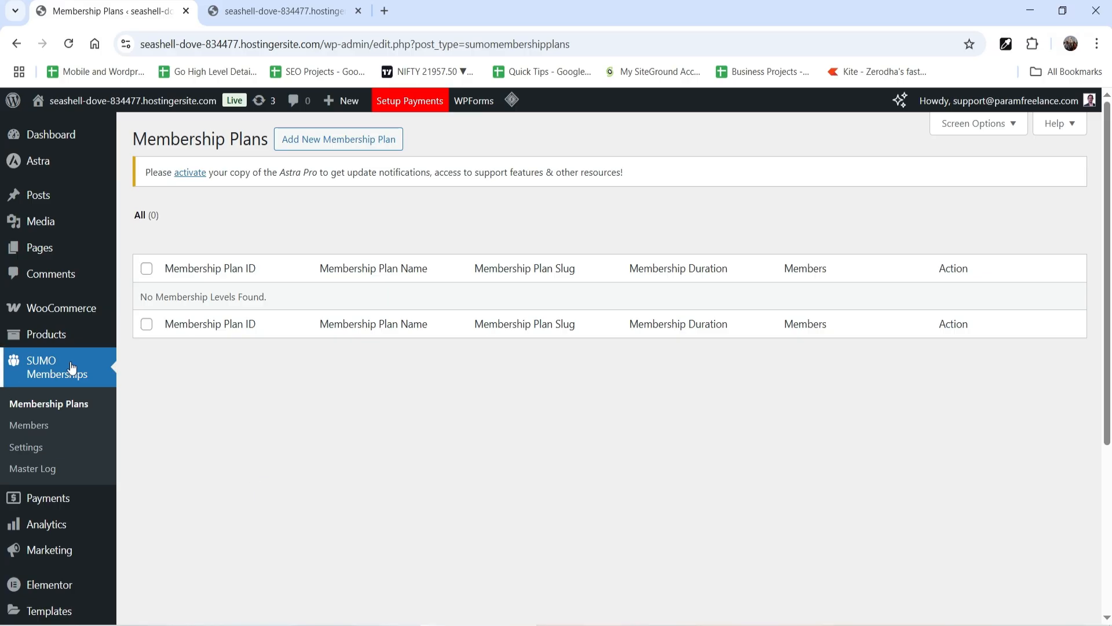
left_click(36, 446)
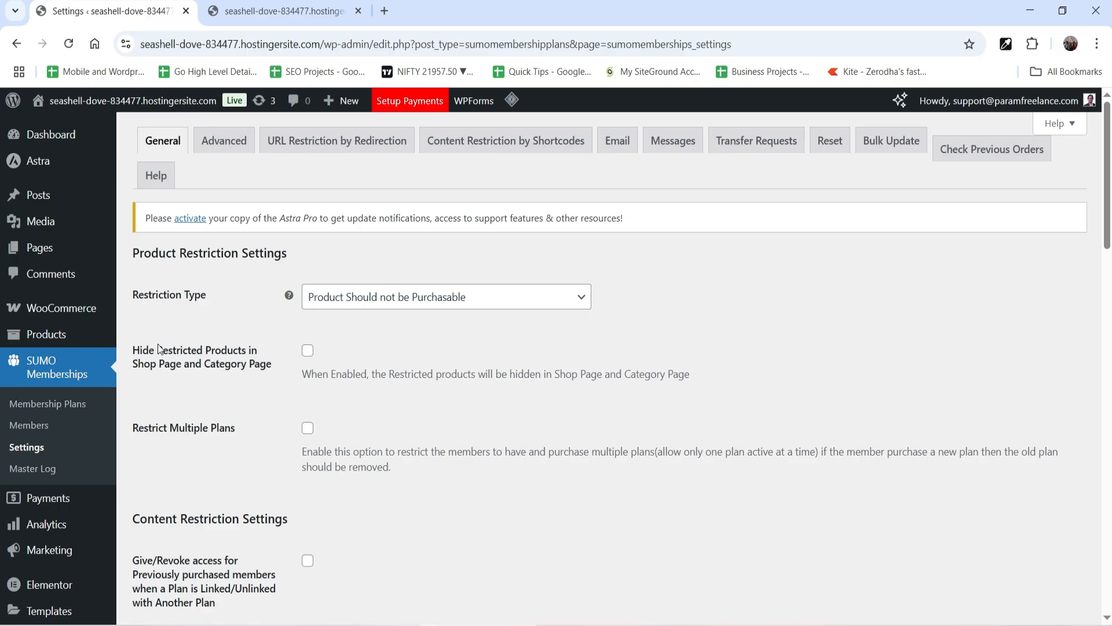
left_click(371, 305)
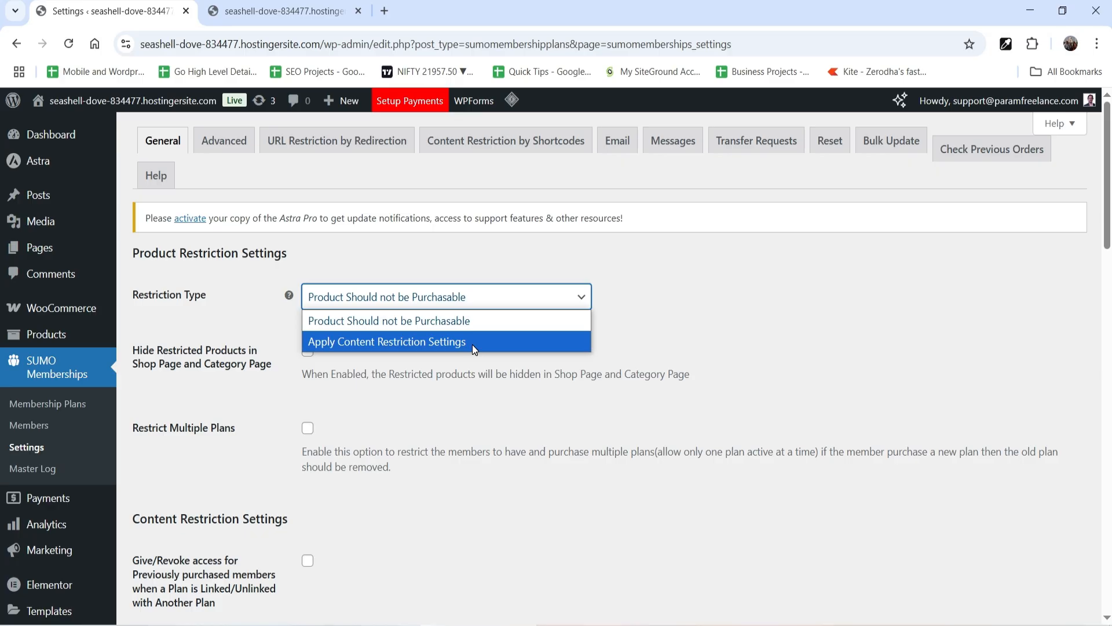
left_click(516, 403)
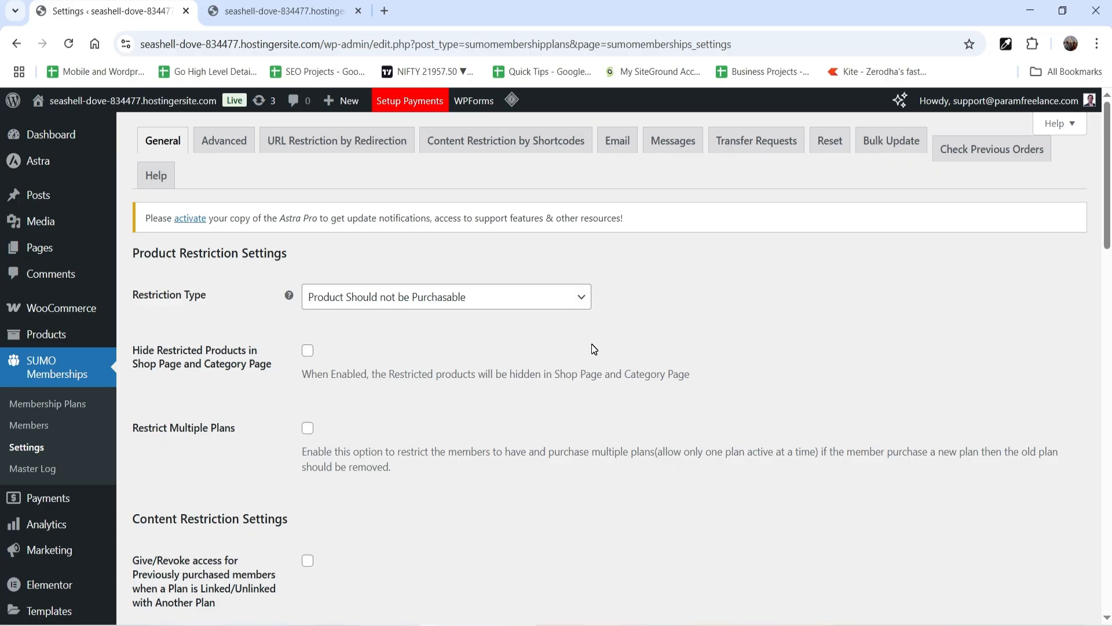
Step: Start a new WooCommerce product and name it "Silver Membership Plan"
left_click(60, 342)
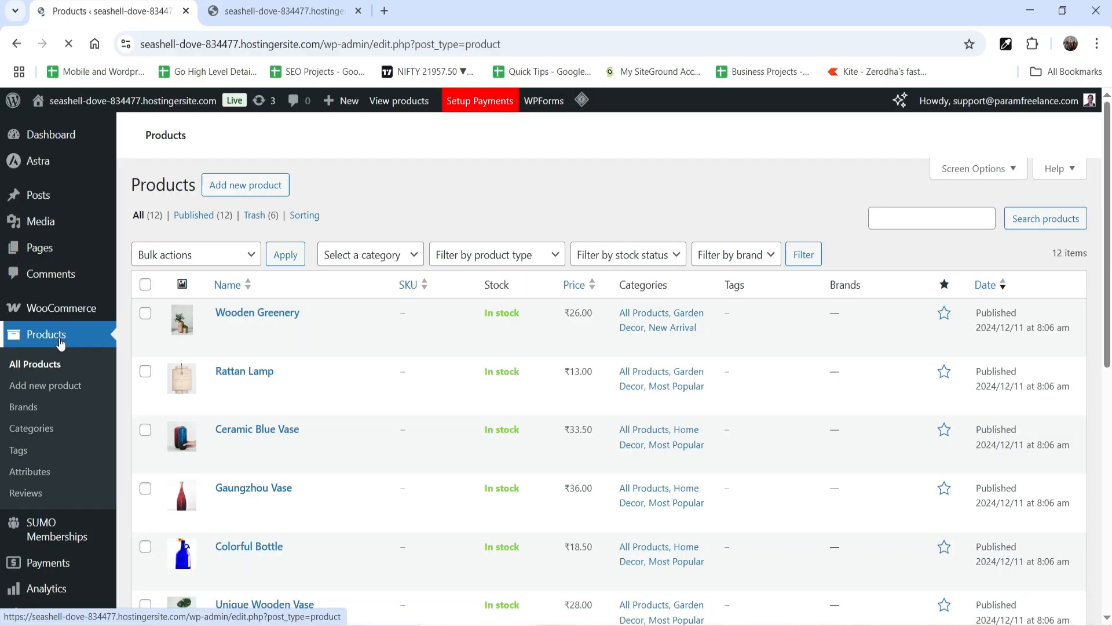
left_click(254, 184)
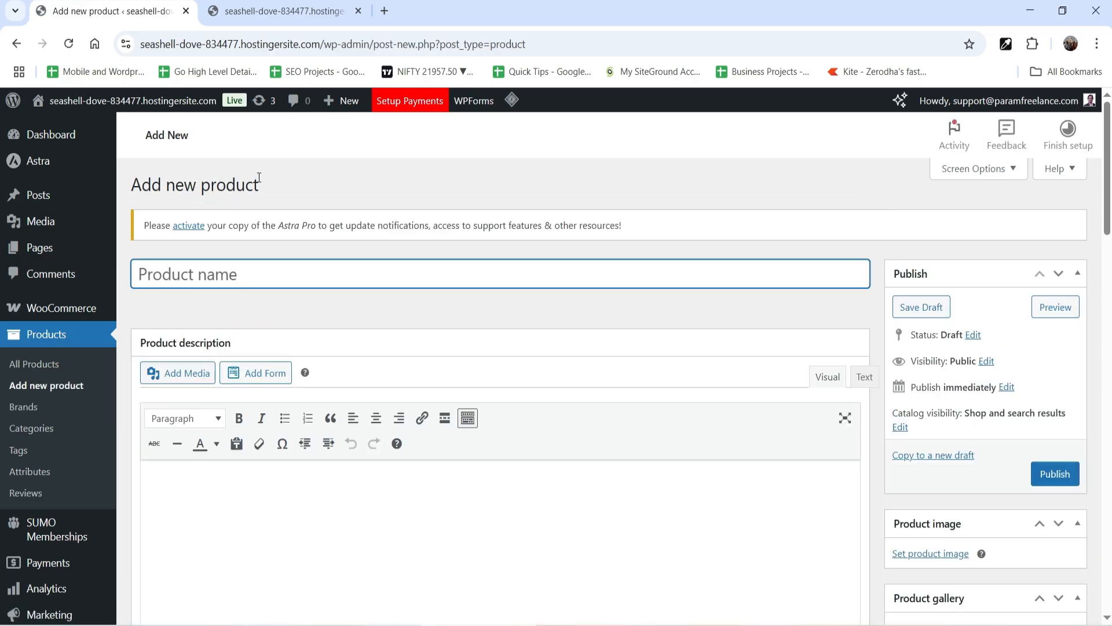
type("Silver M")
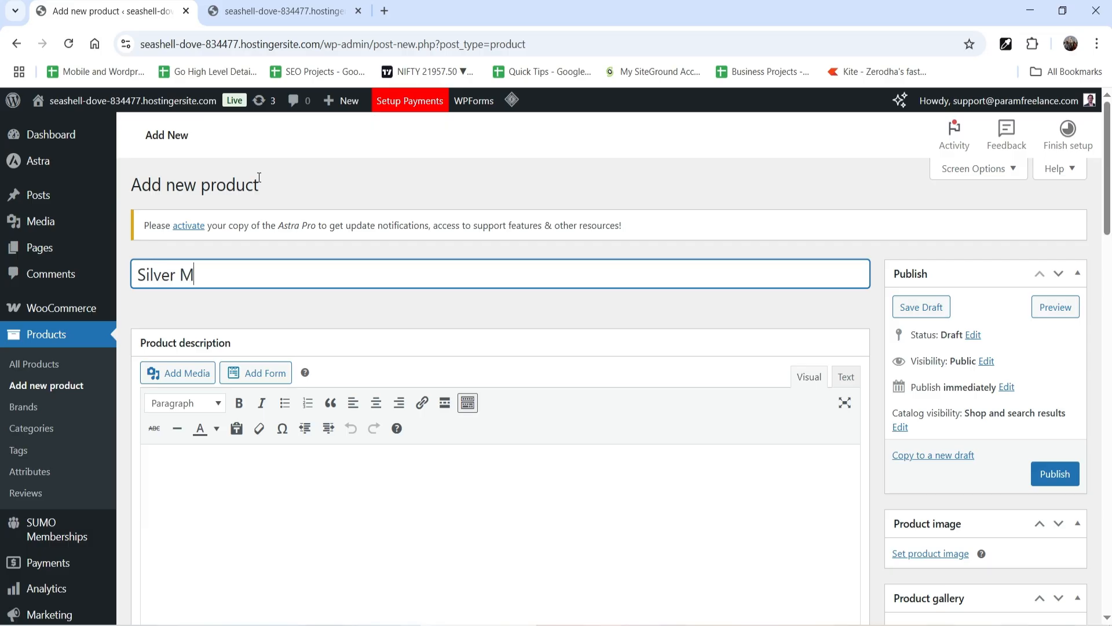
type("embership Plan")
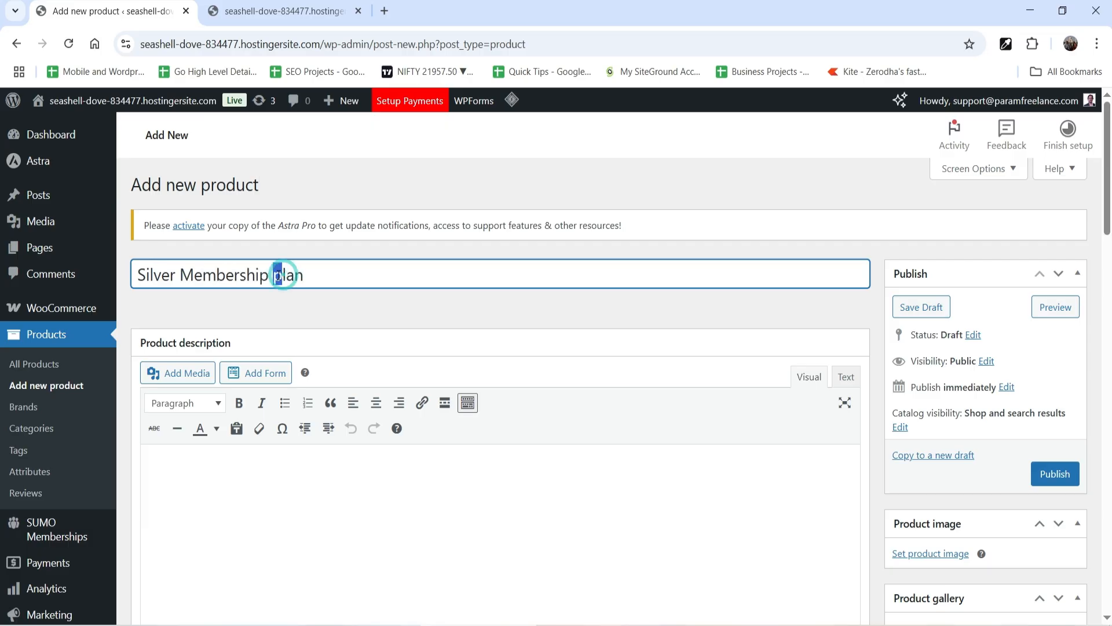
Step: Enter "Get 20% discount on all the products on the shop." as the product description
left_click(398, 524)
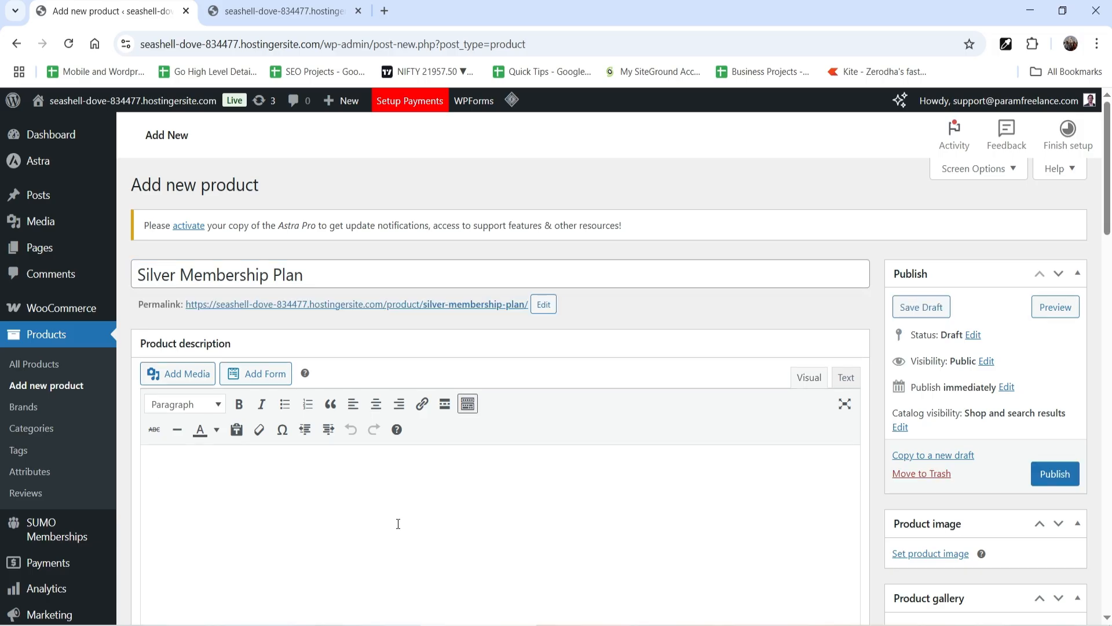
type("Get")
scroll(456, 478, "down", 3)
type("20")
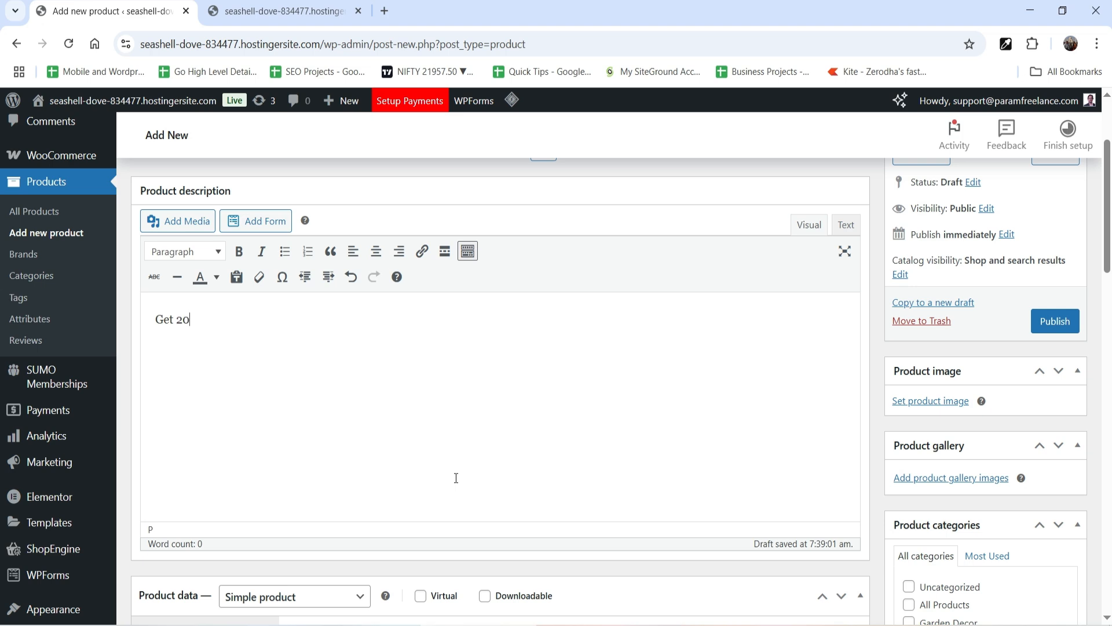
type("% discount on all the products on")
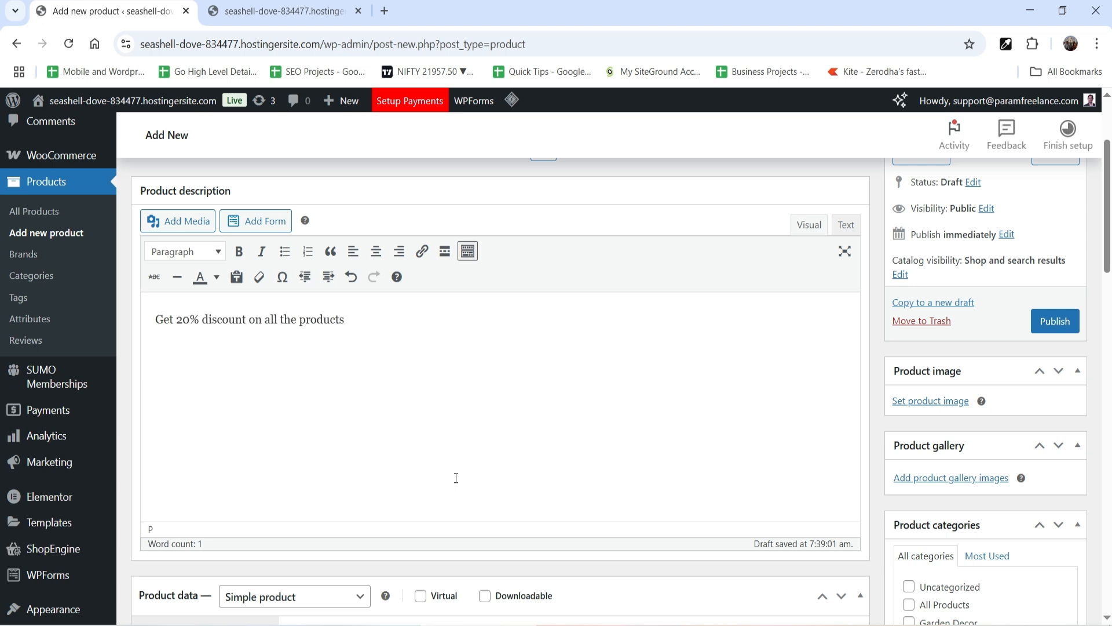
Step: Set the product's regular price to 500 and limit purchases to 1 item per order
scroll(456, 477, "down", 6)
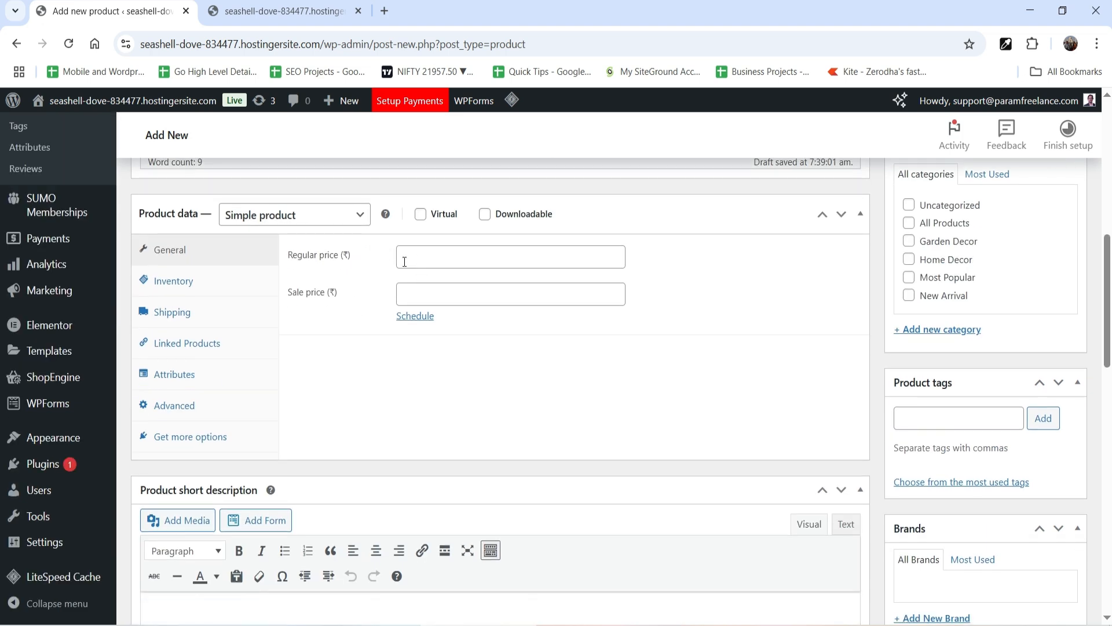
left_click(432, 257)
type("500")
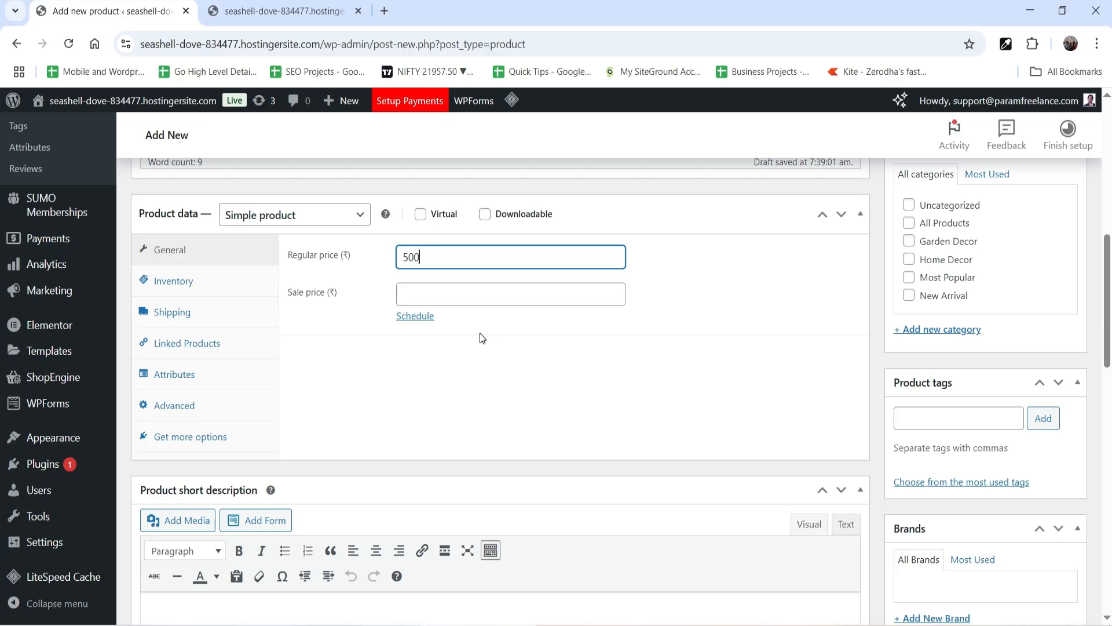
left_click(173, 281)
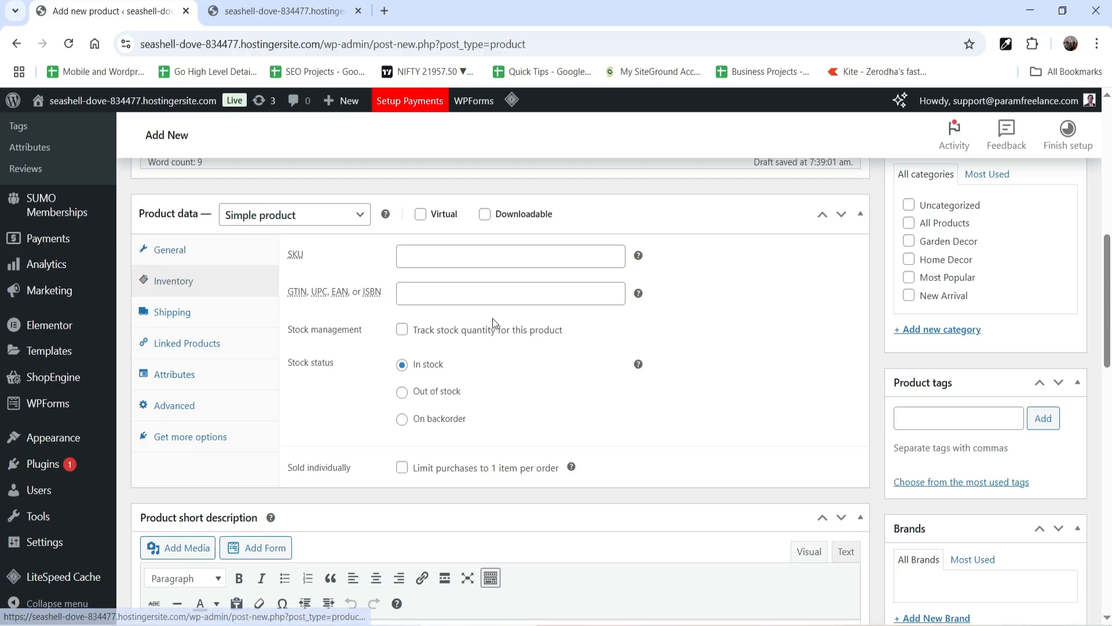
left_click(402, 467)
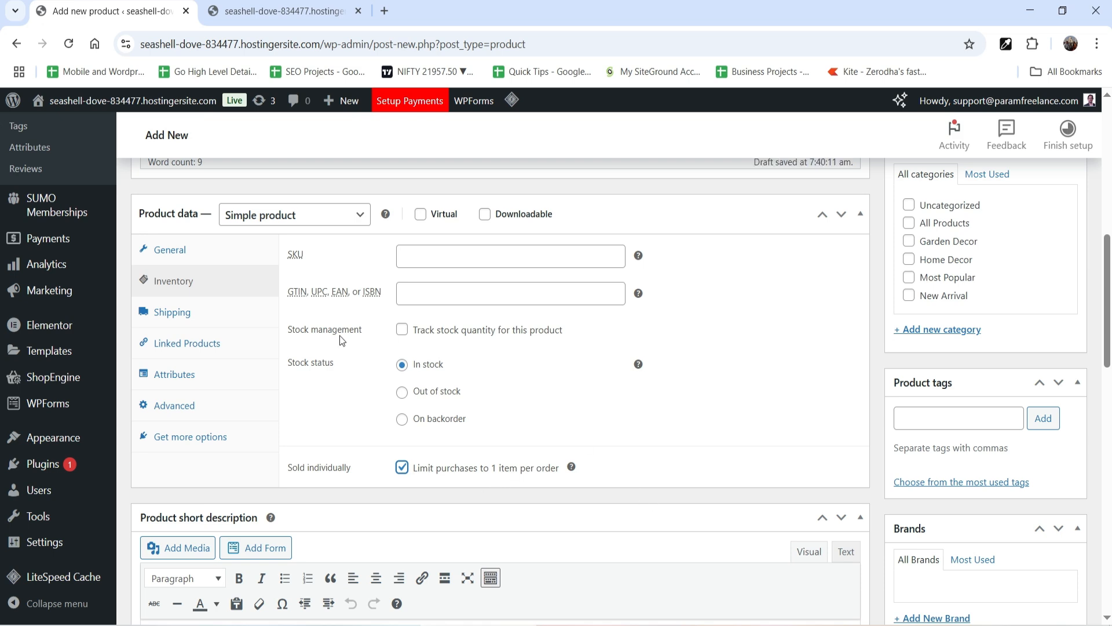
Step: Set a black four-pointed star picture from the media library as the product image
scroll(234, 317, "up", 5)
left_click(922, 325)
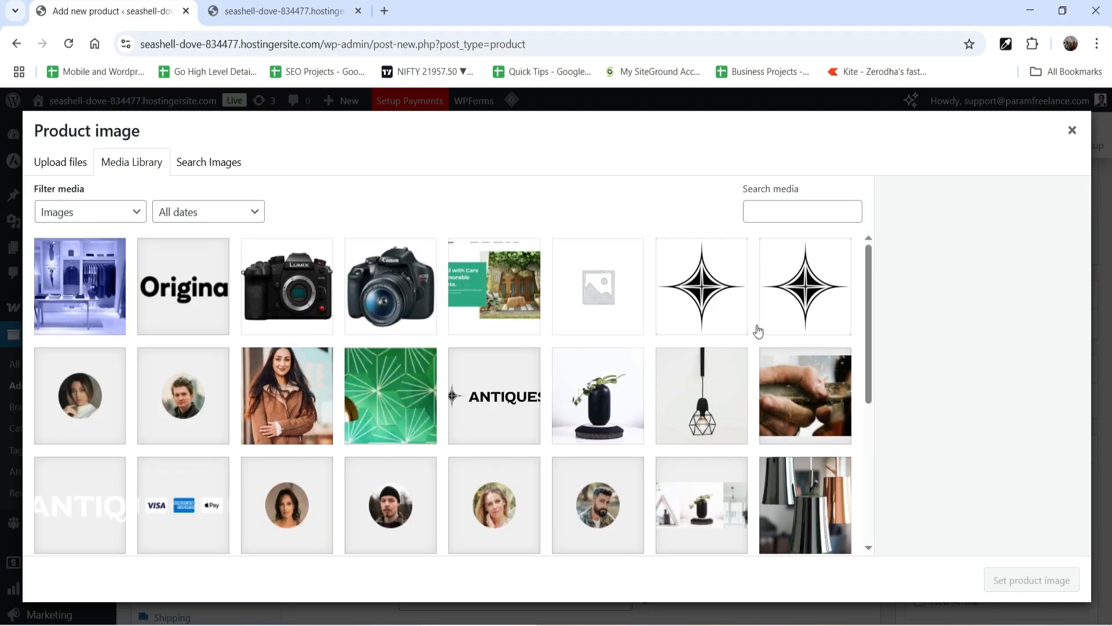
left_click(707, 294)
left_click(1031, 580)
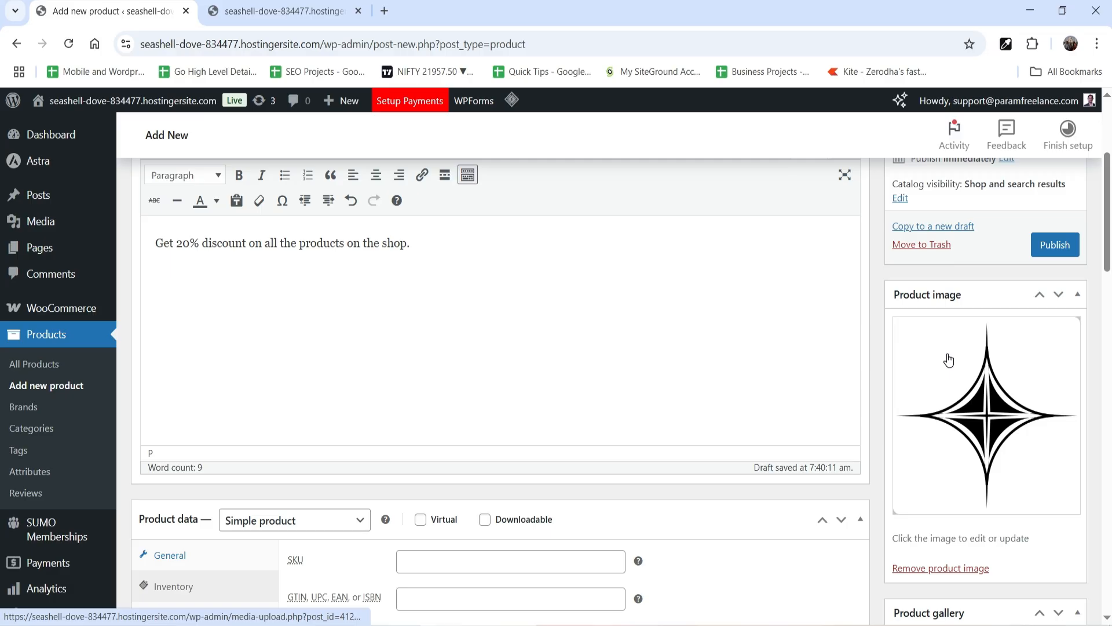
Step: Add a new product category named "Subscription" for the product and publish it
scroll(949, 360, "down", 7)
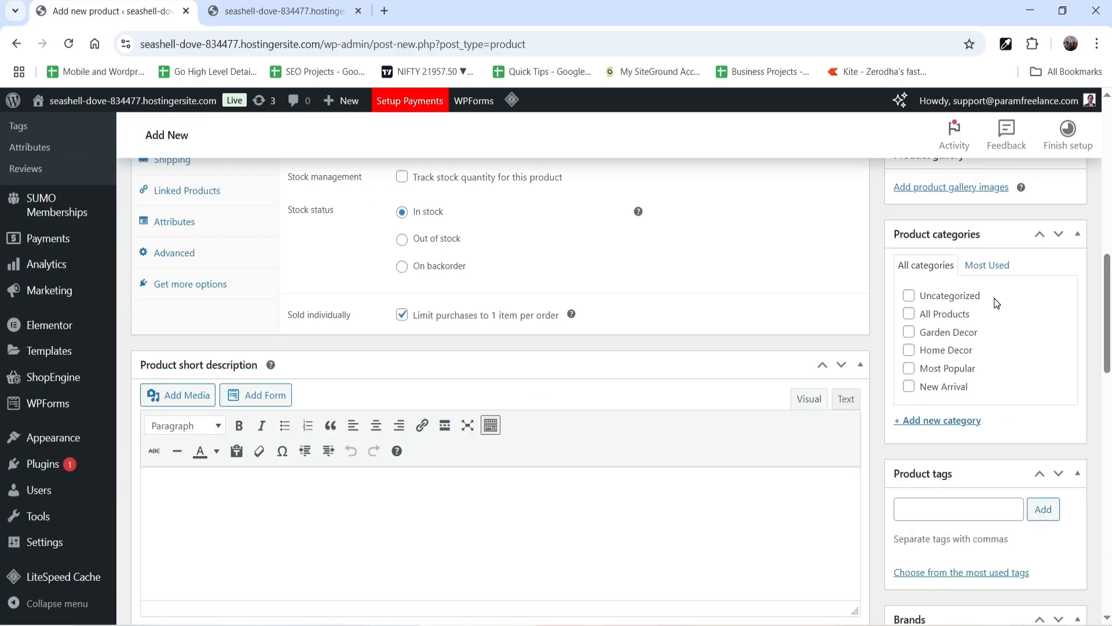
left_click(937, 422)
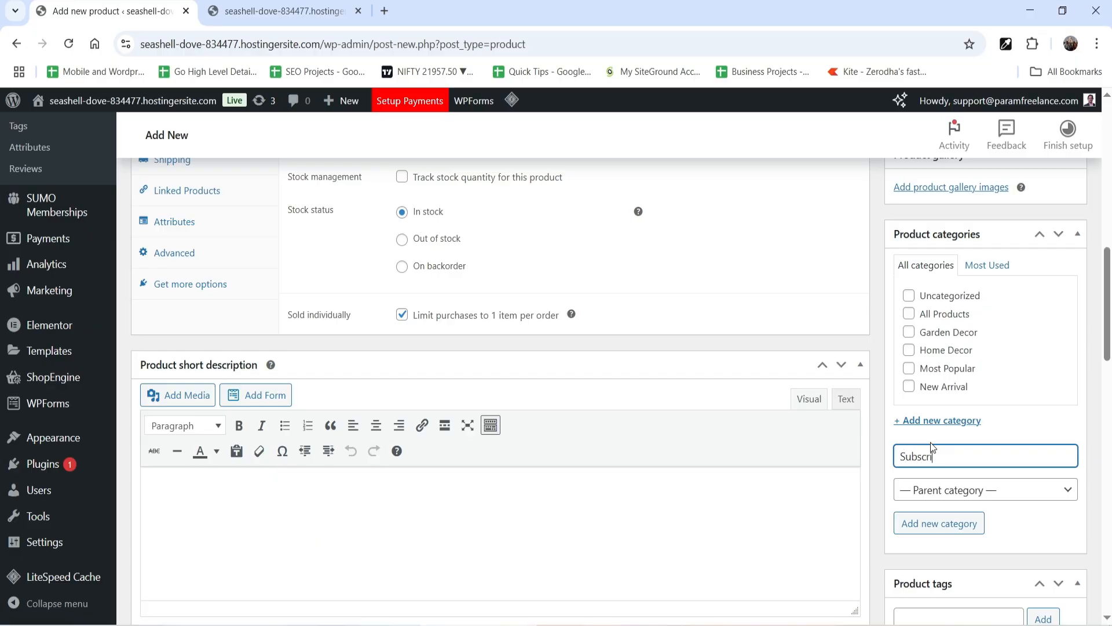
type("Subscriptio")
scroll(931, 443, "up", 10)
left_click(1065, 477)
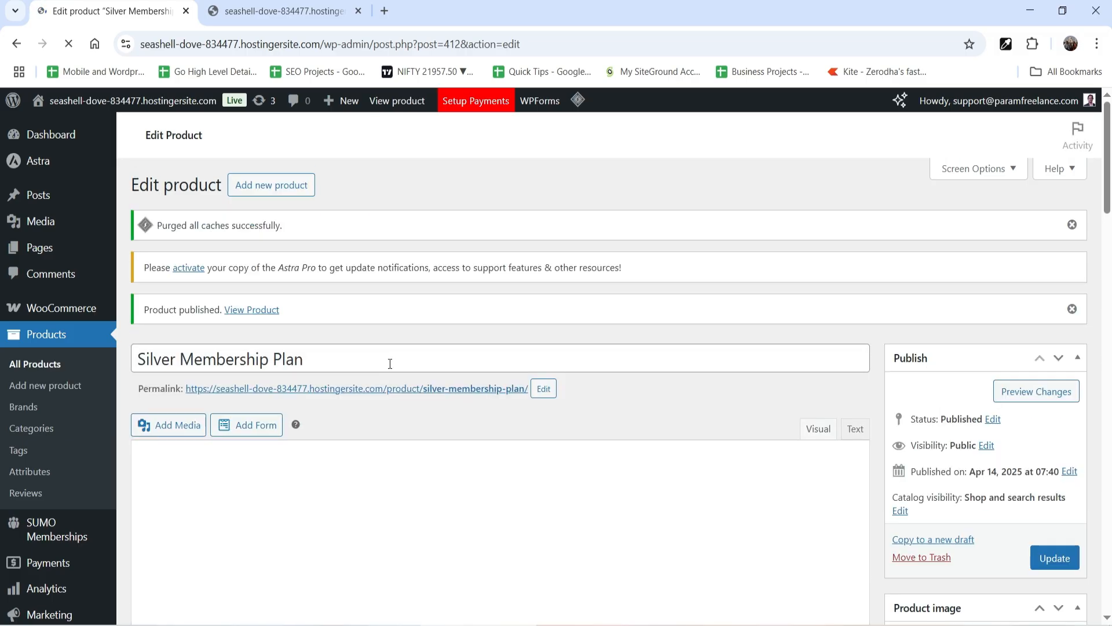
Step: Open the published product's permalink in a new browser tab to check its storefront page
right_click(444, 388)
left_click(471, 404)
left_click(259, 11)
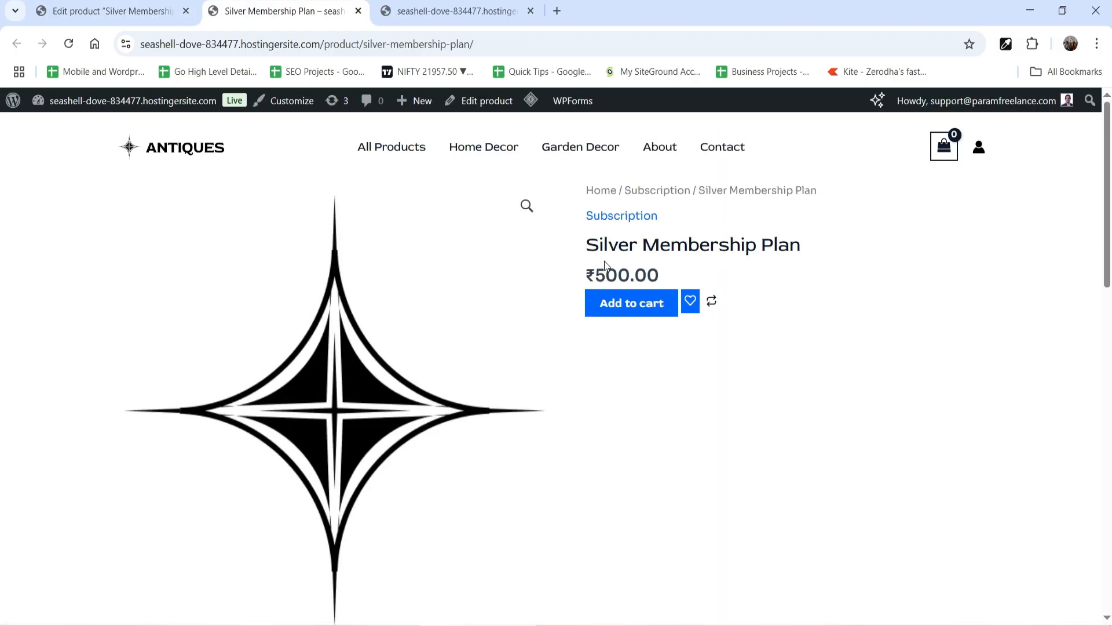
Step: Copy the Silver Membership Plan's product description text into its product short description
left_click(71, 11)
scroll(412, 335, "down", 3)
triple_click(445, 411)
key("ctrl+c")
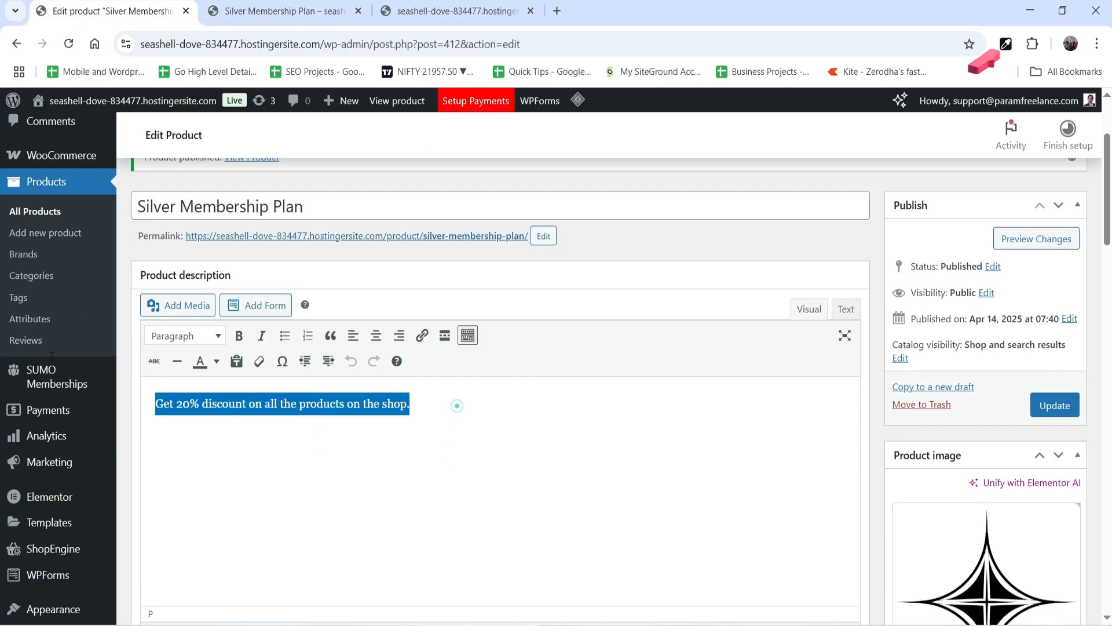
scroll(445, 411, "down", 15)
scroll(305, 318, "up", 5)
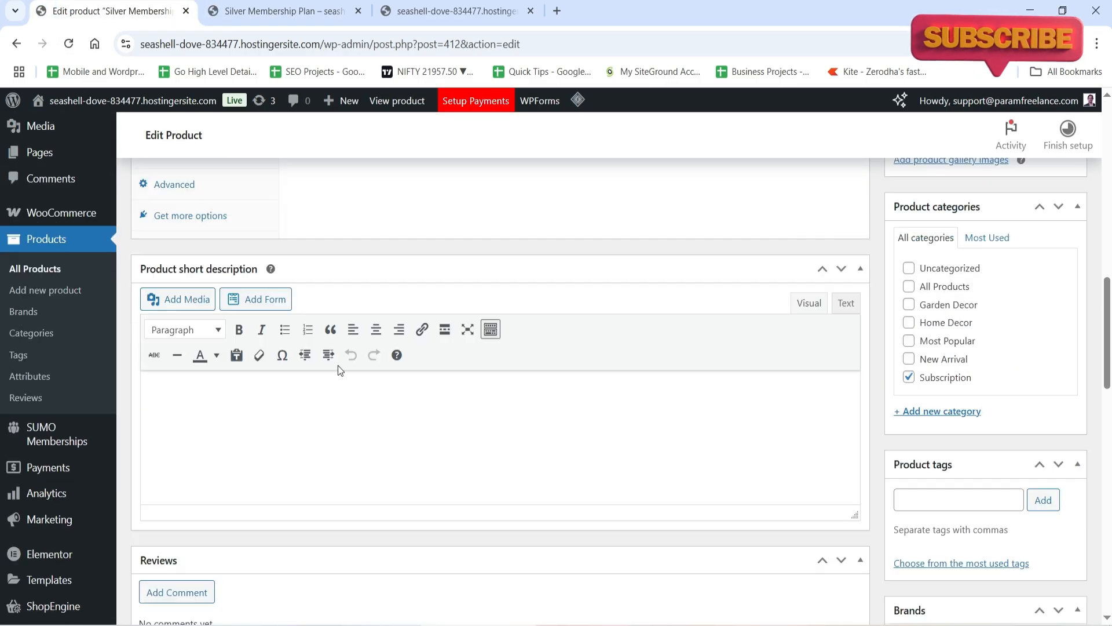
left_click(276, 427)
key("ctrl+v")
Step: Update the Silver Membership Plan product and reload its storefront page
scroll(924, 405, "up", 15)
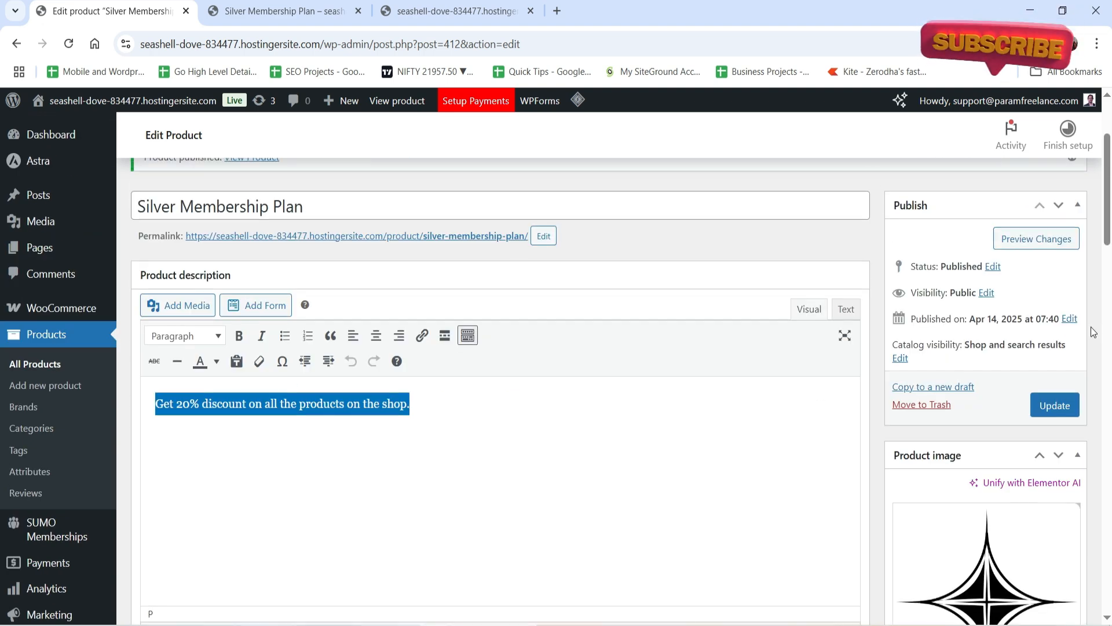
left_click(1070, 410)
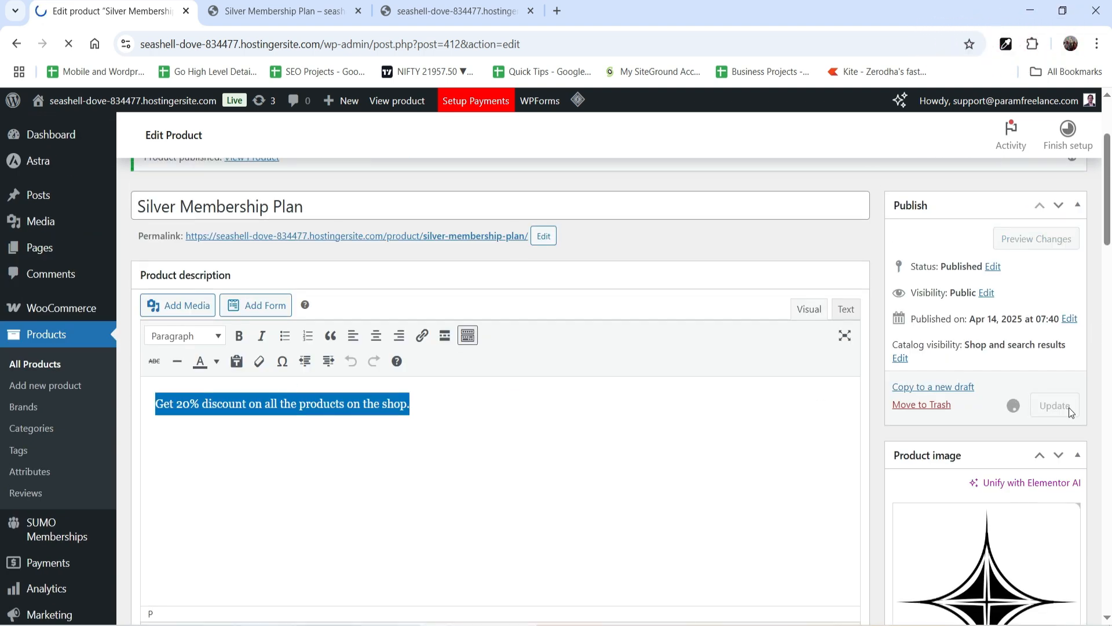
left_click(304, 13)
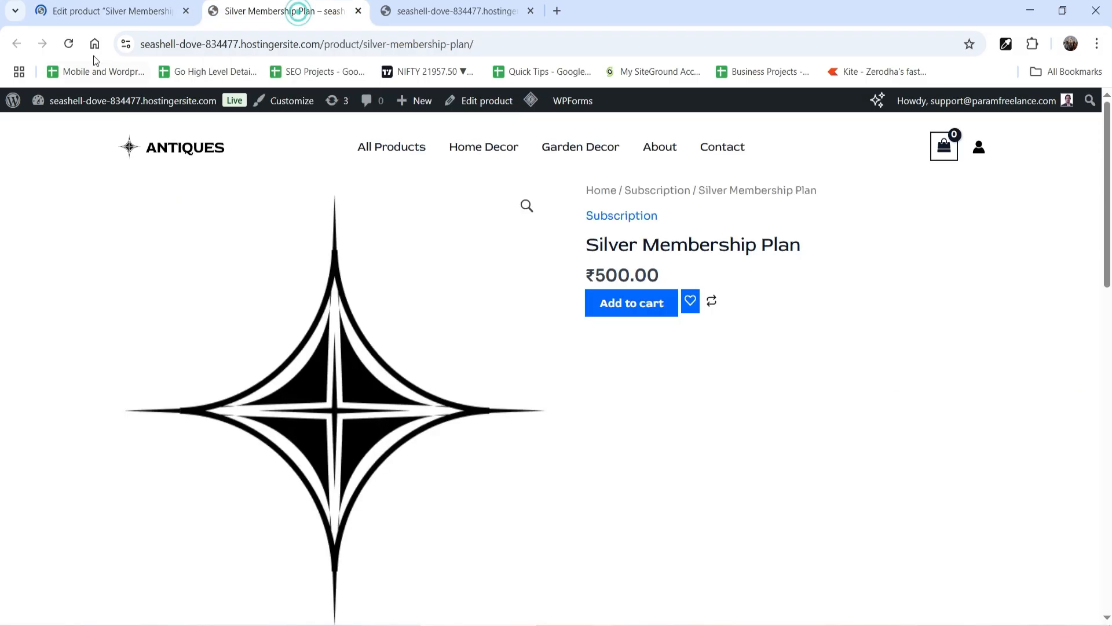
left_click(70, 45)
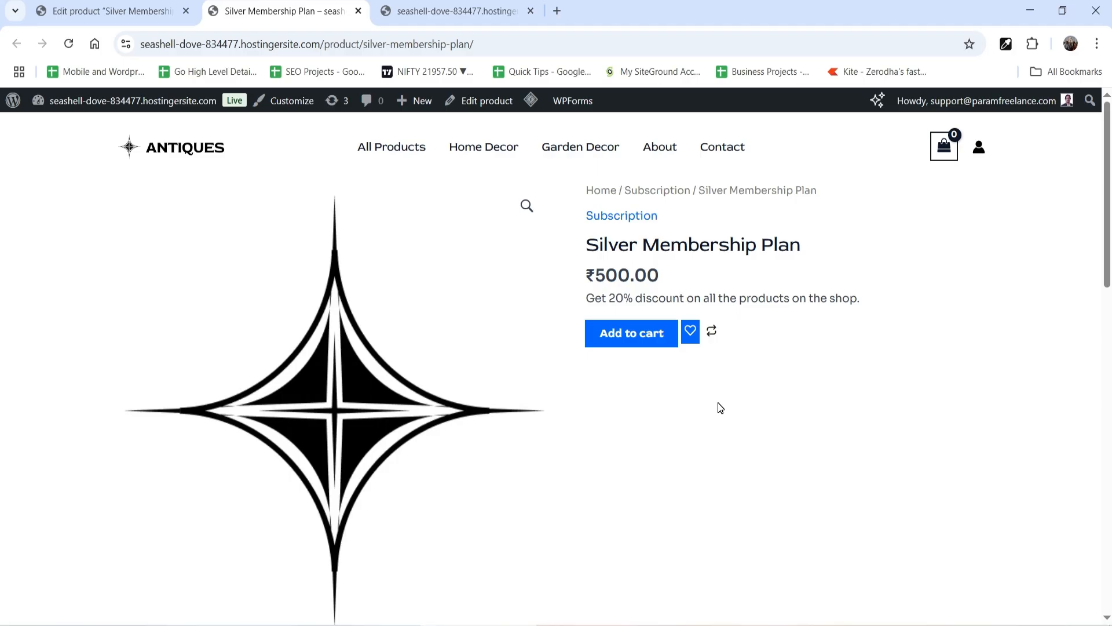
Step: Start a new membership plan in SUMO Memberships and title it "Silver Plan", checking the Silver Membership Plan product page for reference
left_click(101, 10)
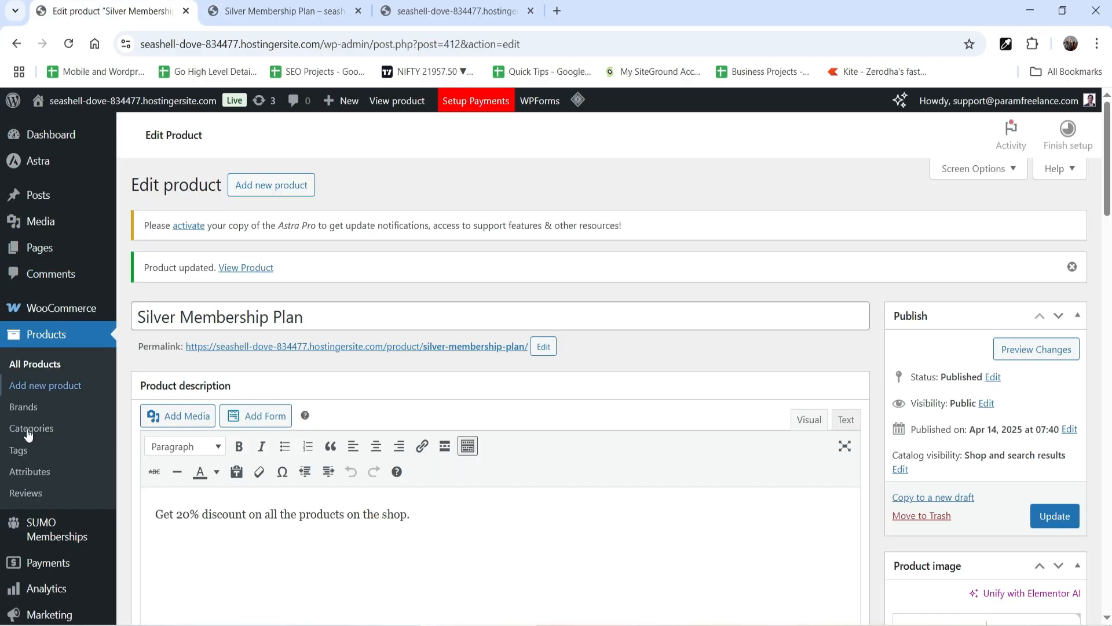
scroll(50, 409, "down", 3)
mouse_move(68, 386)
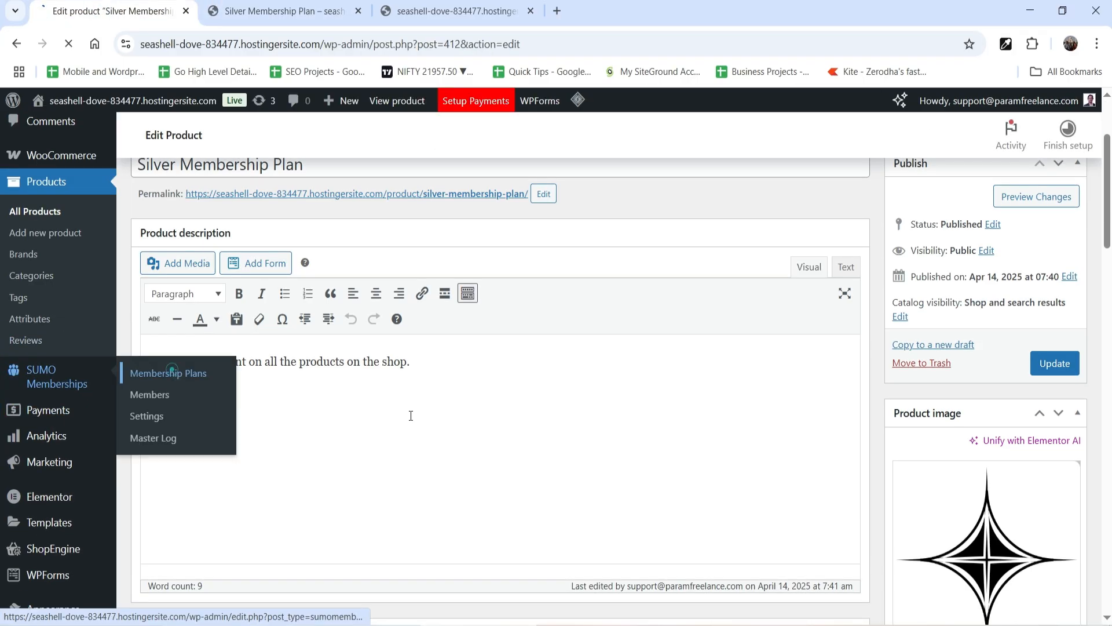
left_click(172, 371)
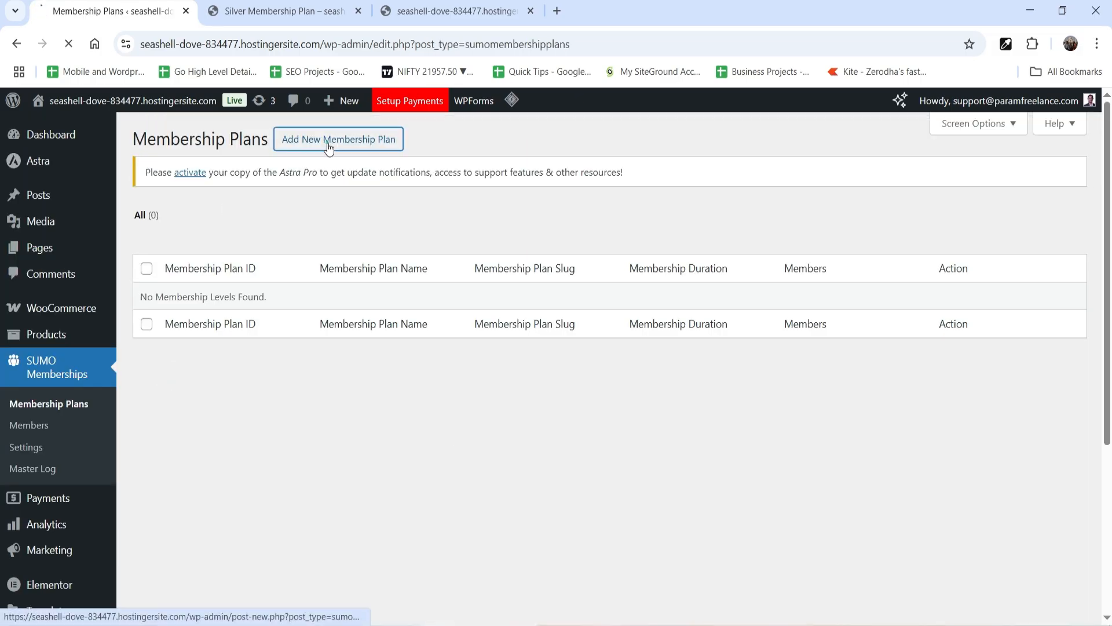
left_click(327, 142)
type("Sil")
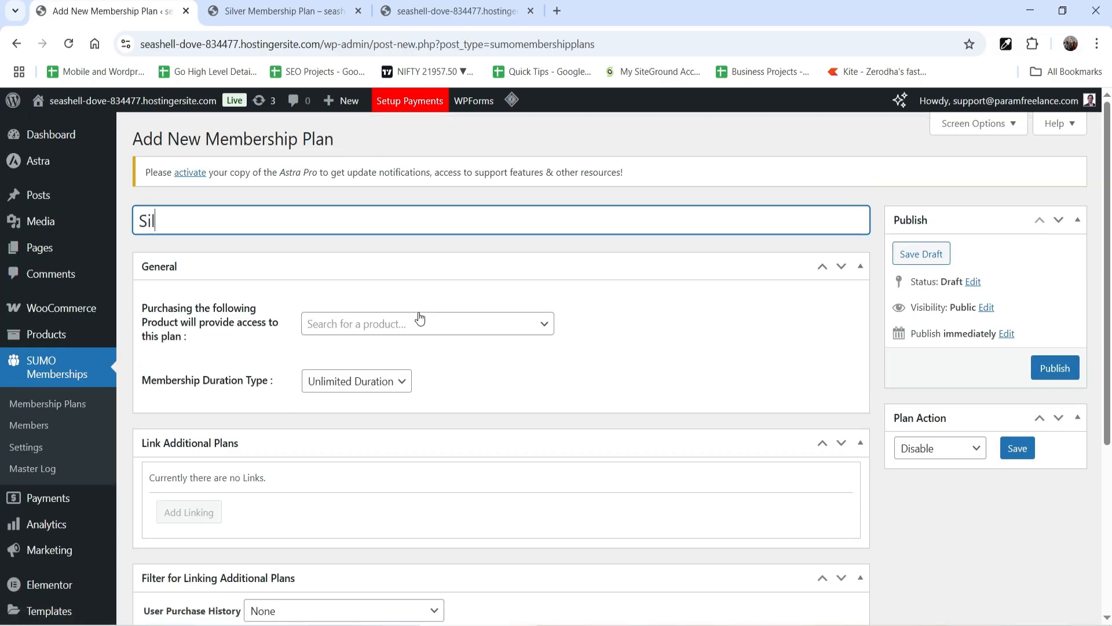
type("ver Plan")
left_click(288, 12)
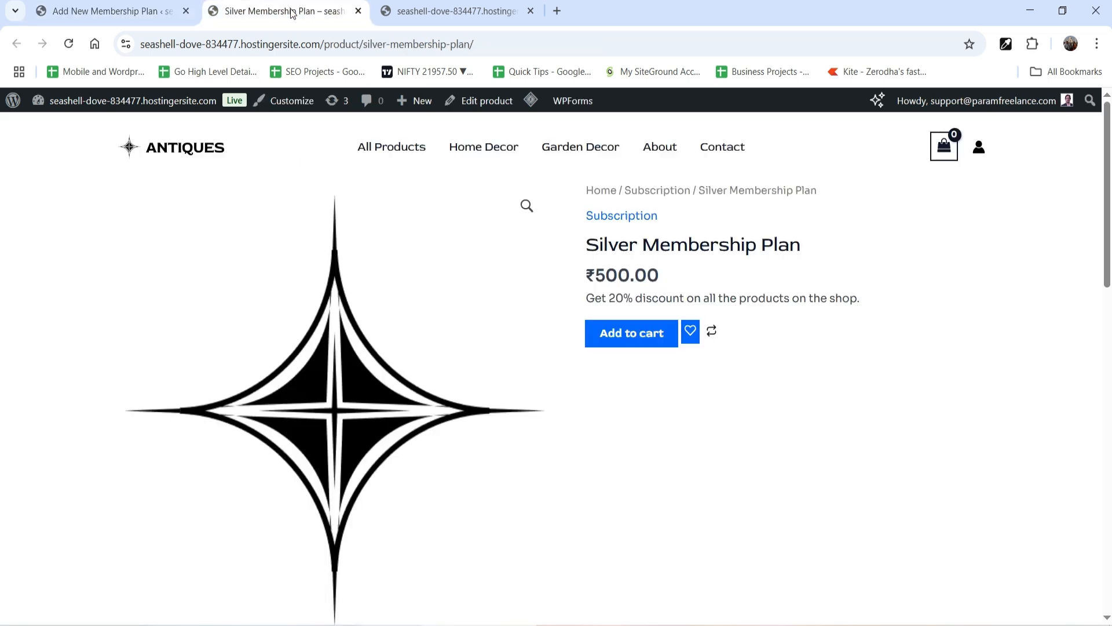
left_click(76, 10)
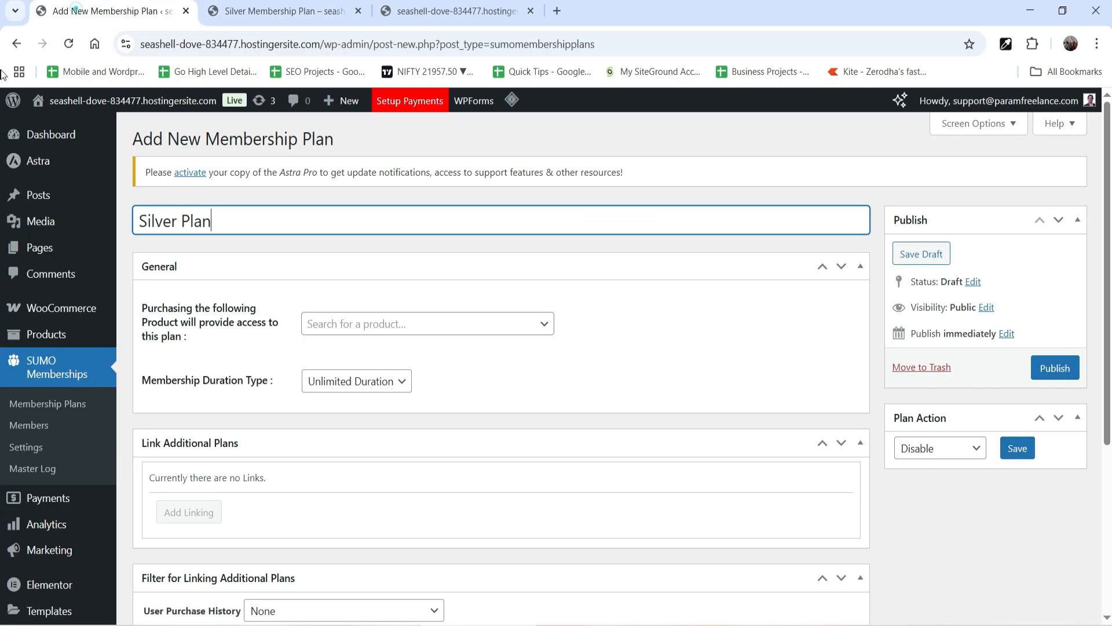
Step: Set the Silver Membership Plan product as the purchase that provides access to the Silver Plan
left_click(375, 330)
type("silver")
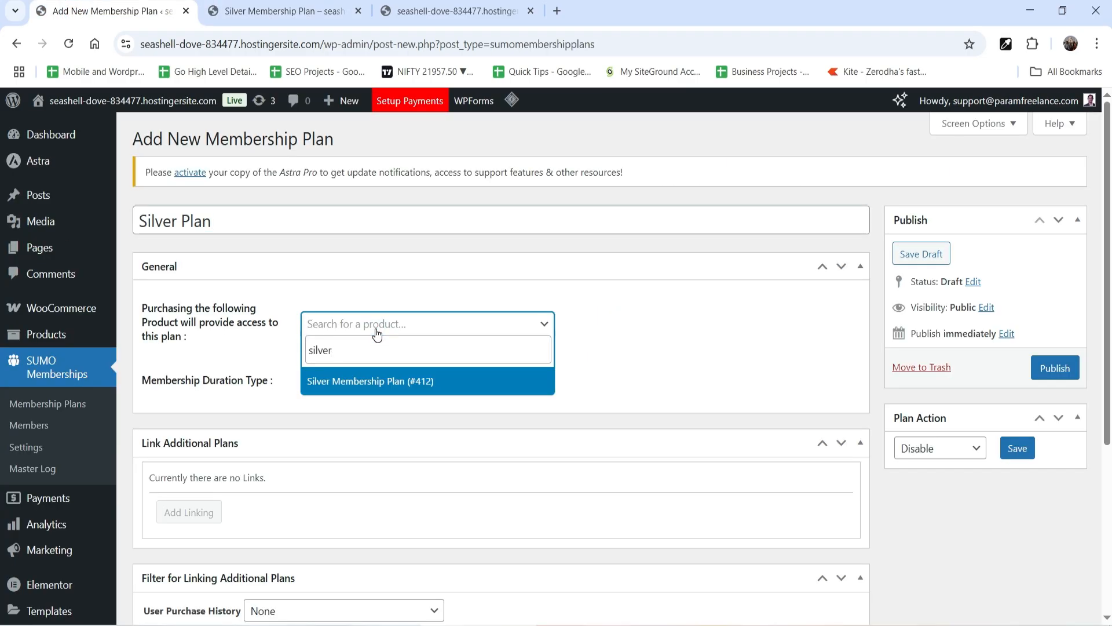
left_click(377, 392)
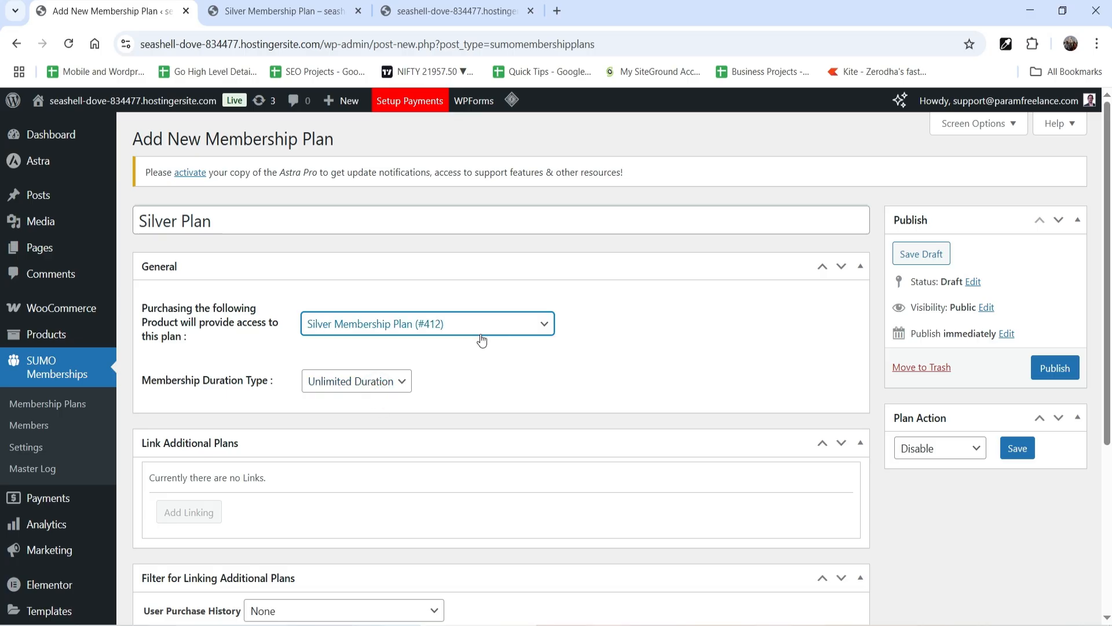
Step: Set the plan's membership duration type to Limited Duration with a length of 365 days
scroll(489, 333, "down", 2)
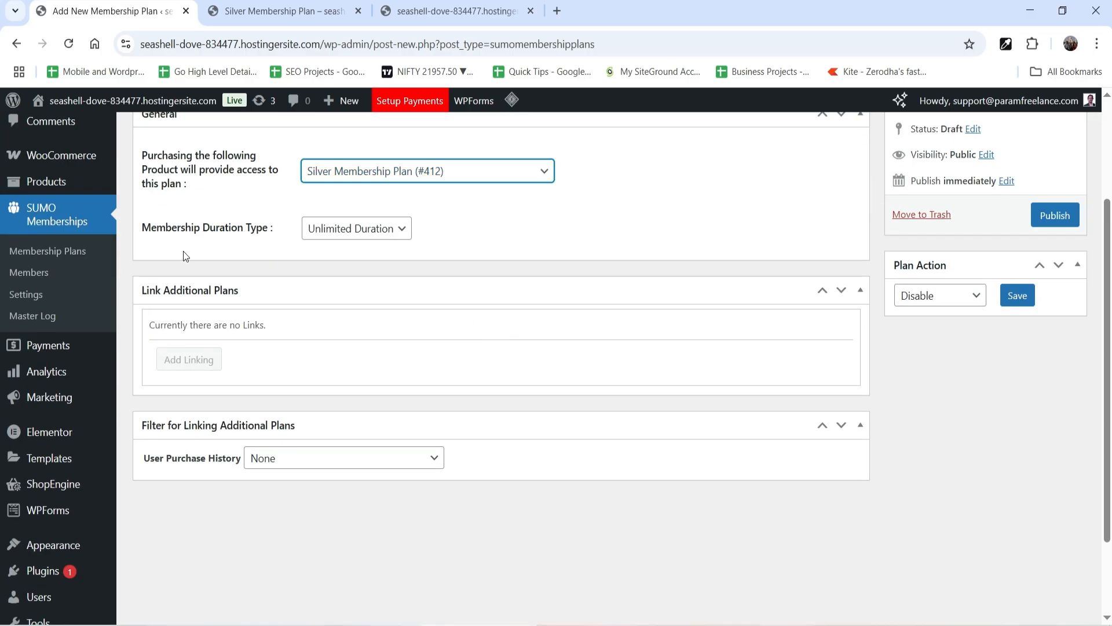
left_click(372, 226)
left_click(372, 268)
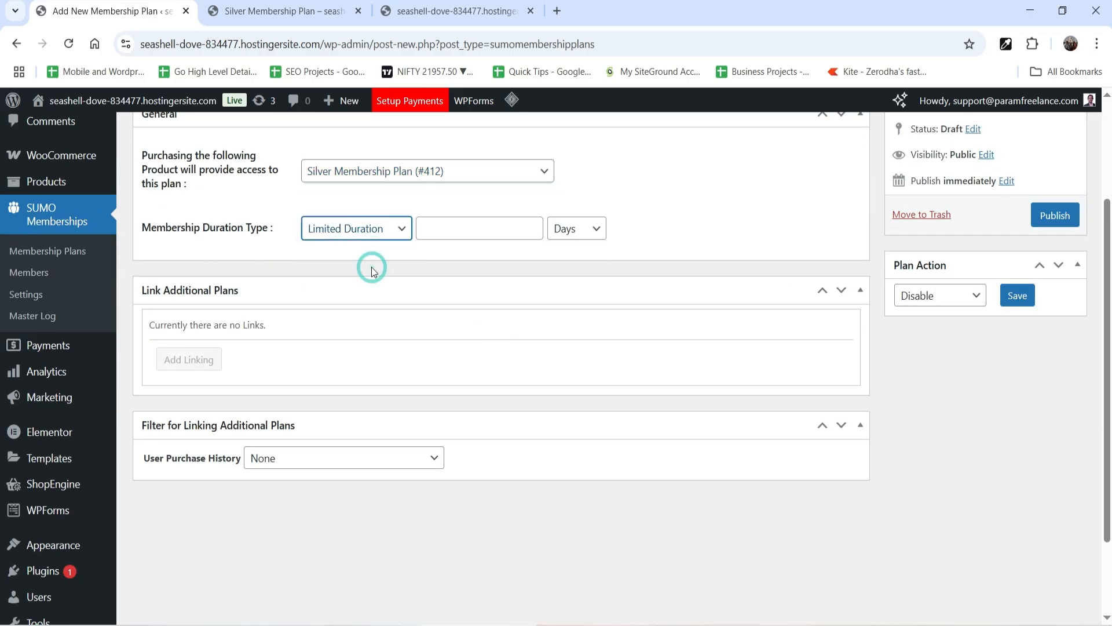
left_click(461, 235)
type("365")
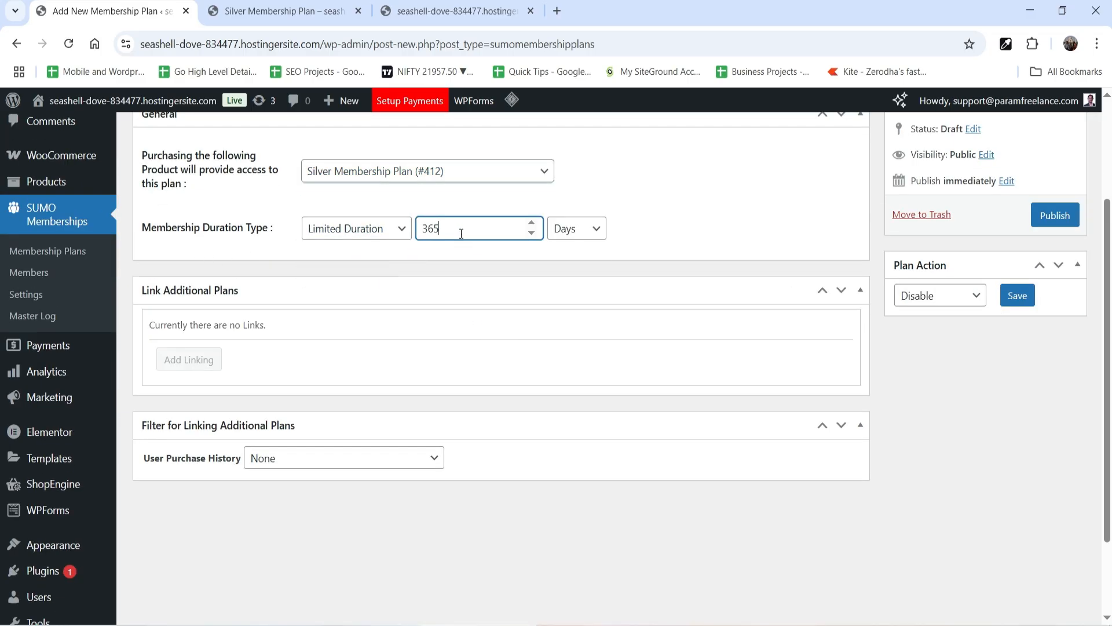
left_click(705, 225)
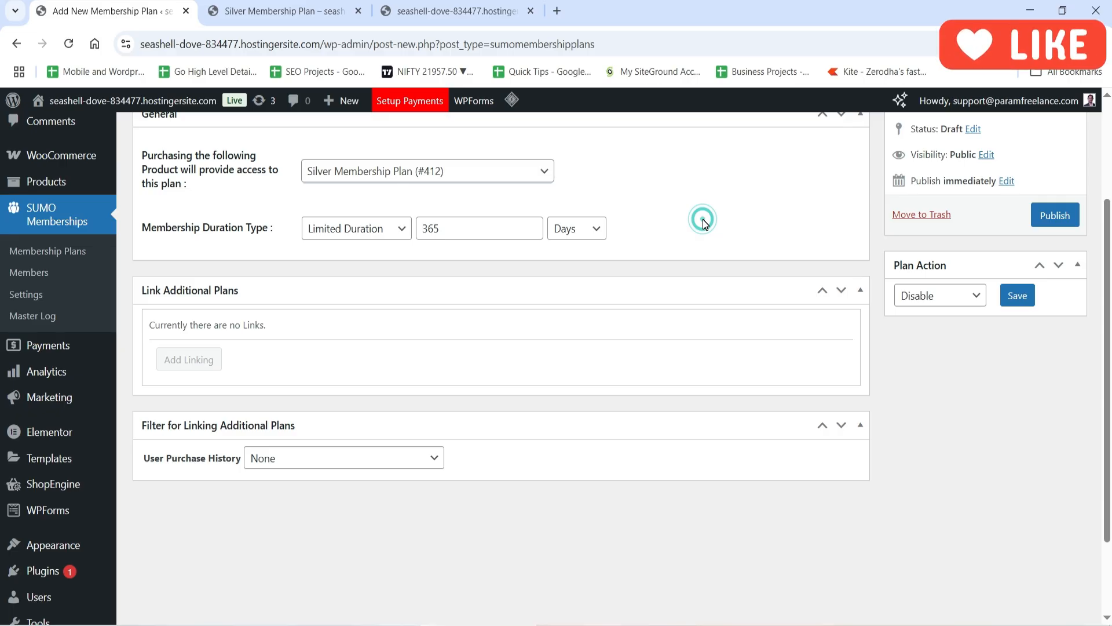
Step: Publish the Silver Plan and open the list of membership plans
scroll(704, 223, "up", 2)
left_click(1077, 342)
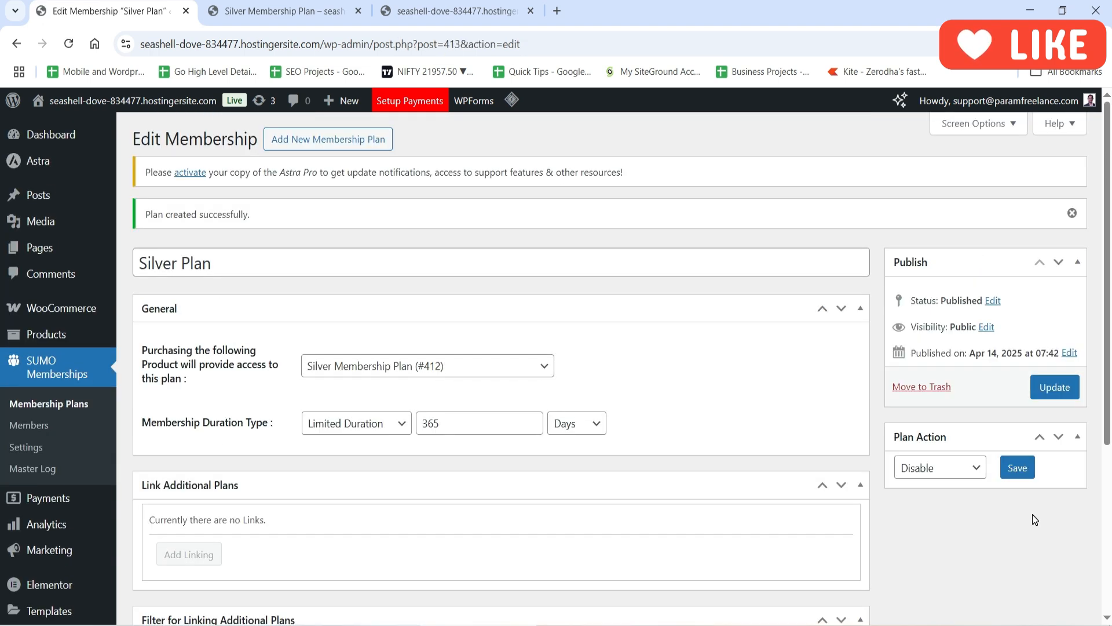
left_click(67, 407)
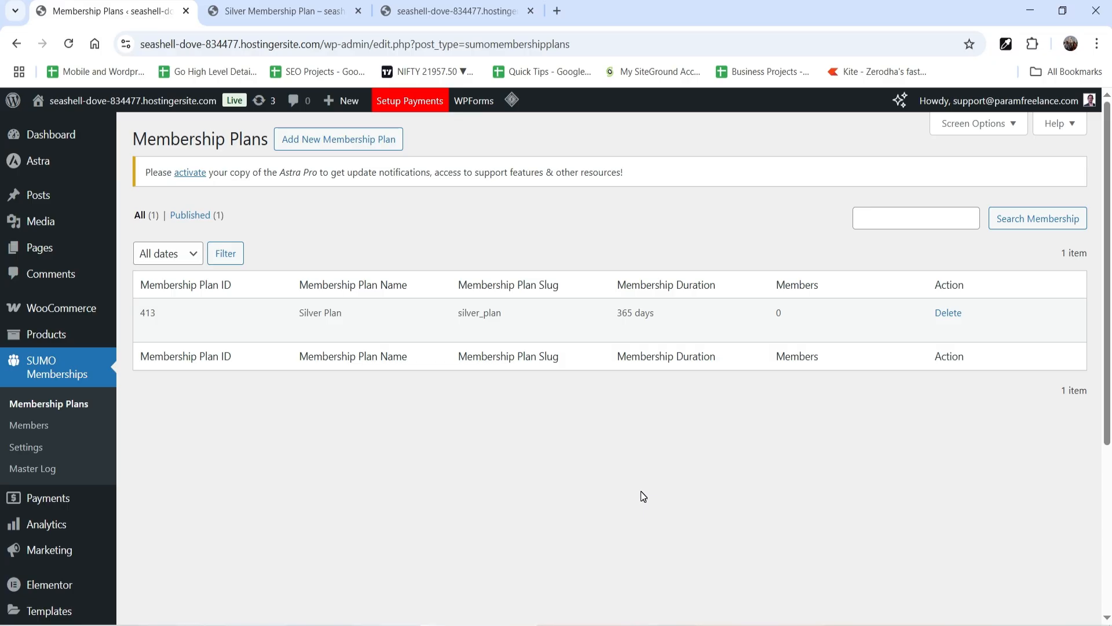
Step: In the SUMO Memberships bulk update settings, set the post type to Product and the product selection to Include Categories
left_click(28, 447)
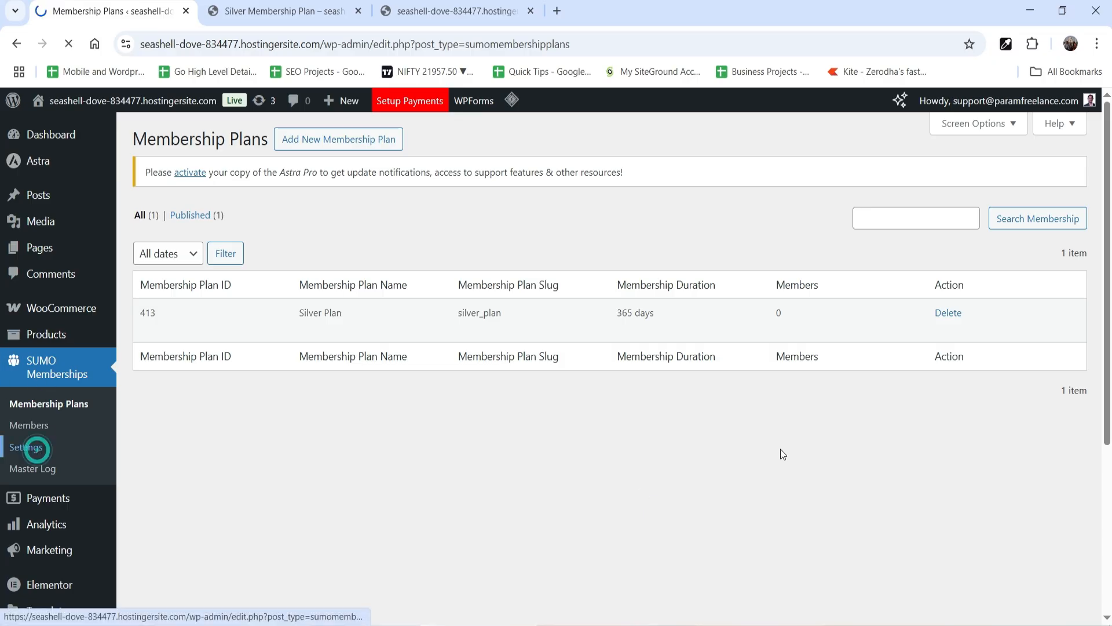
left_click(885, 141)
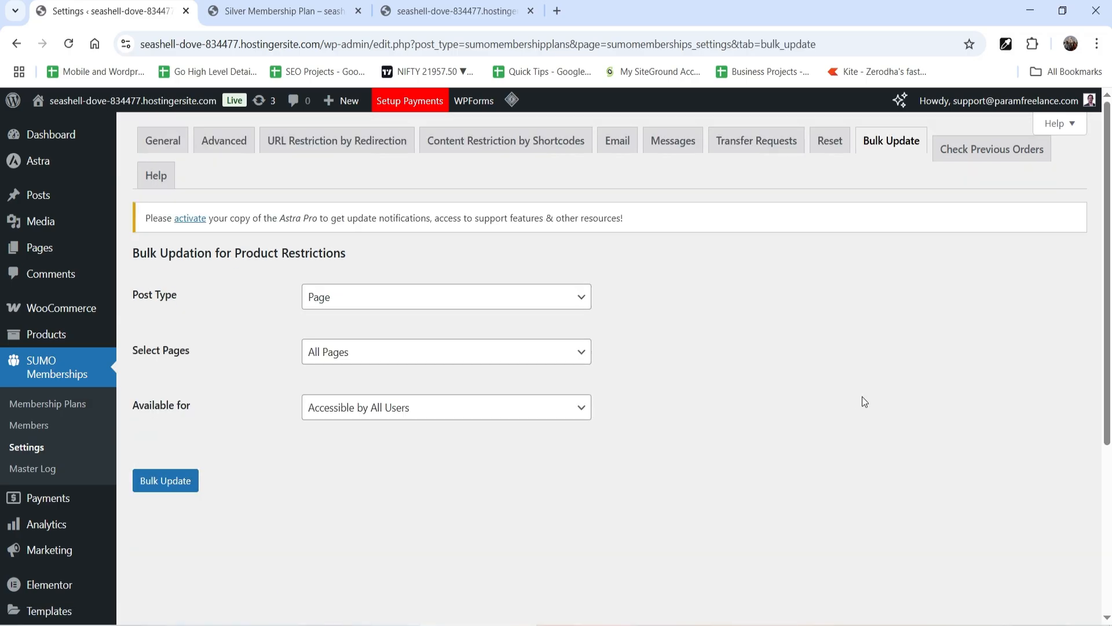
left_click(427, 311)
left_click(424, 370)
left_click(397, 360)
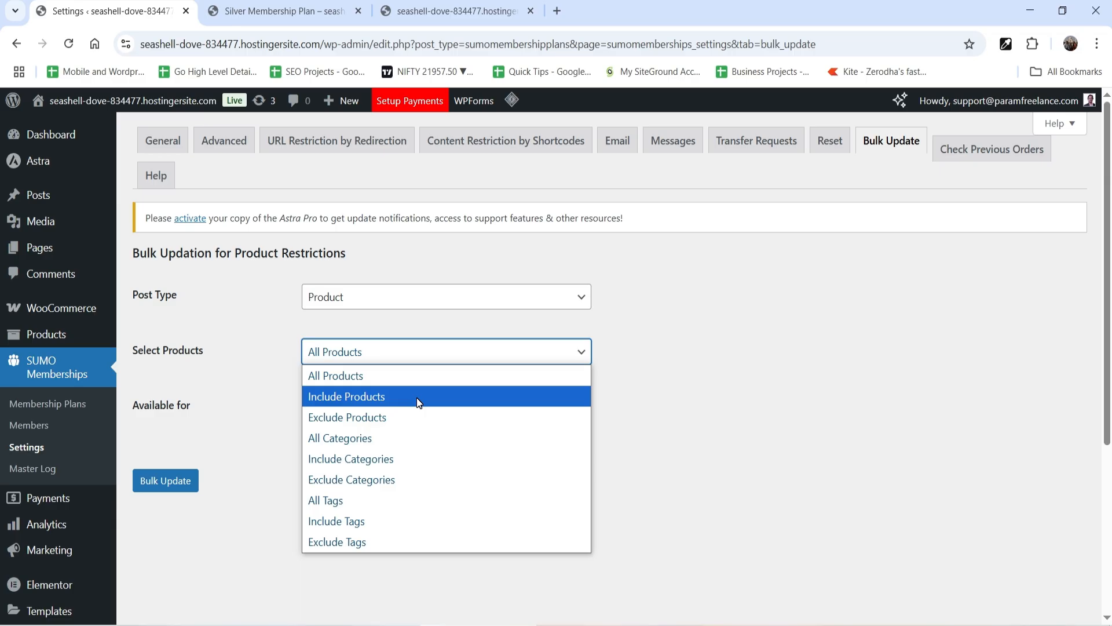
left_click(426, 454)
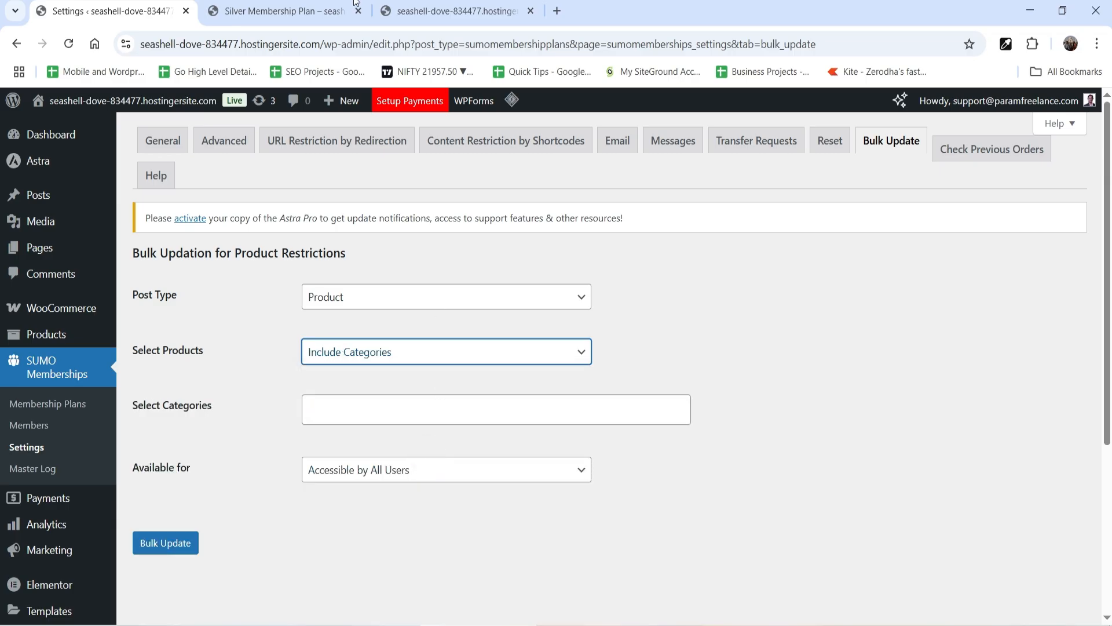
Step: Add Home Decor as the category for the bulk restriction, checking that category's page on the storefront
left_click(460, 11)
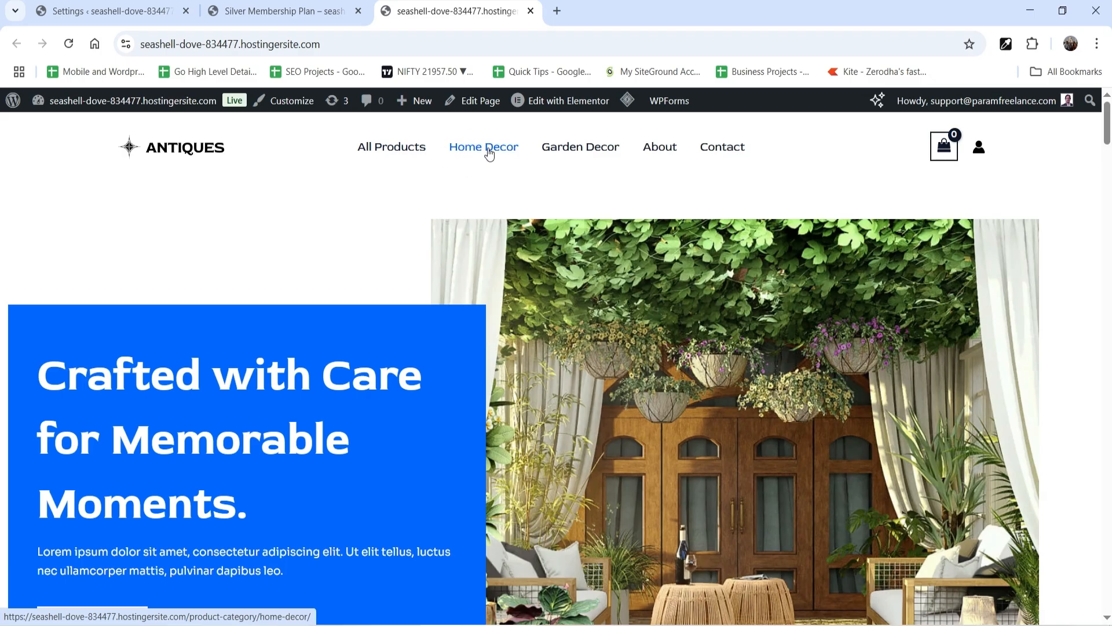
left_click(488, 149)
left_click(68, 8)
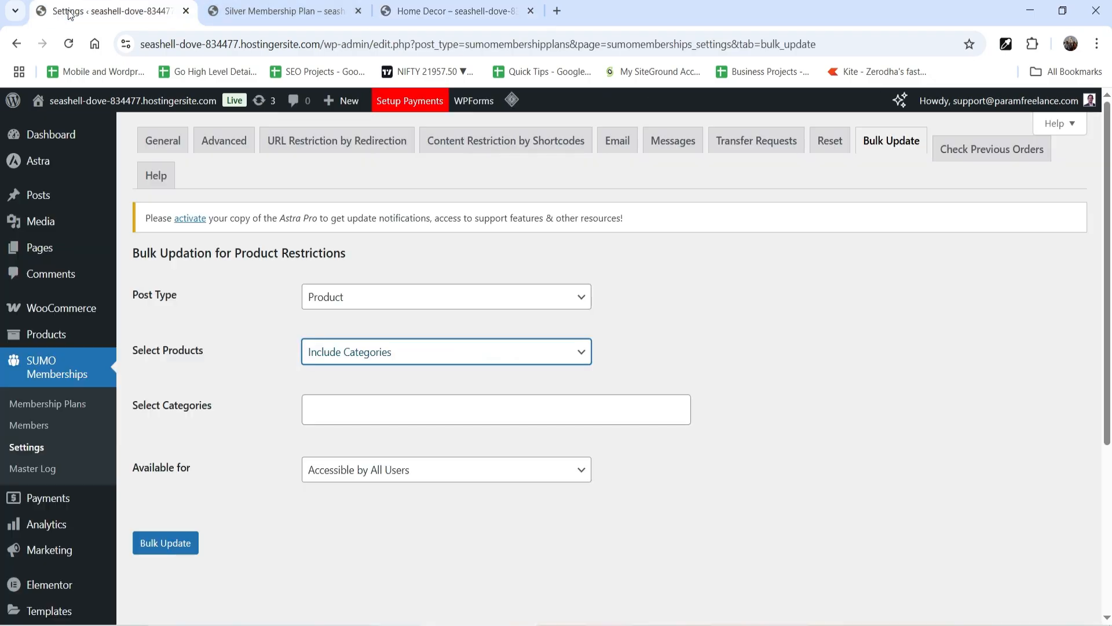
left_click(342, 415)
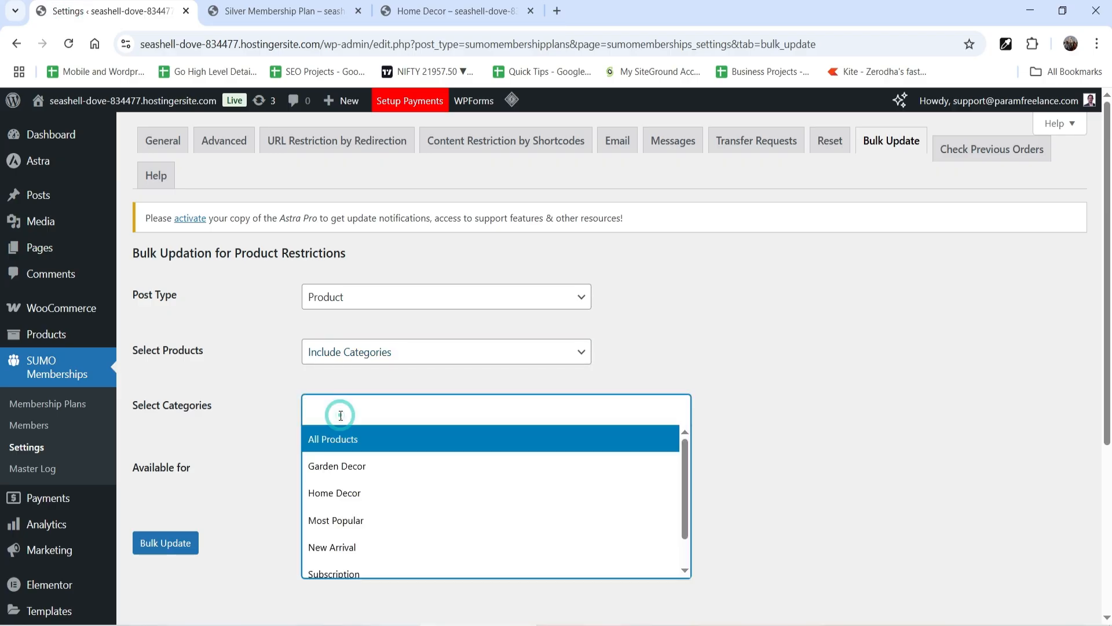
left_click(339, 496)
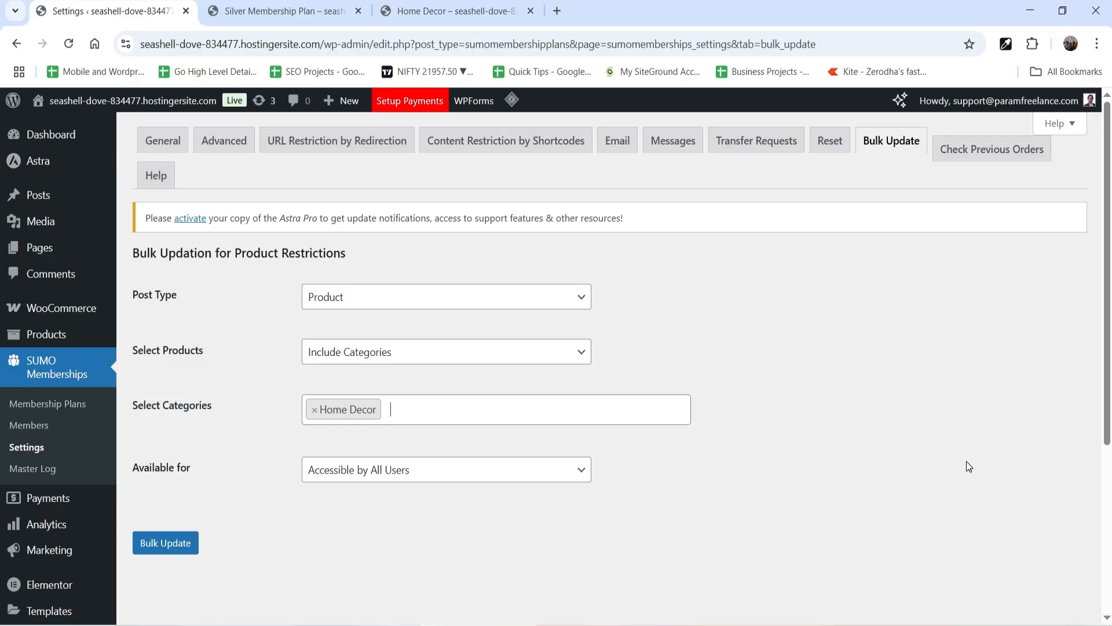
left_click(463, 11)
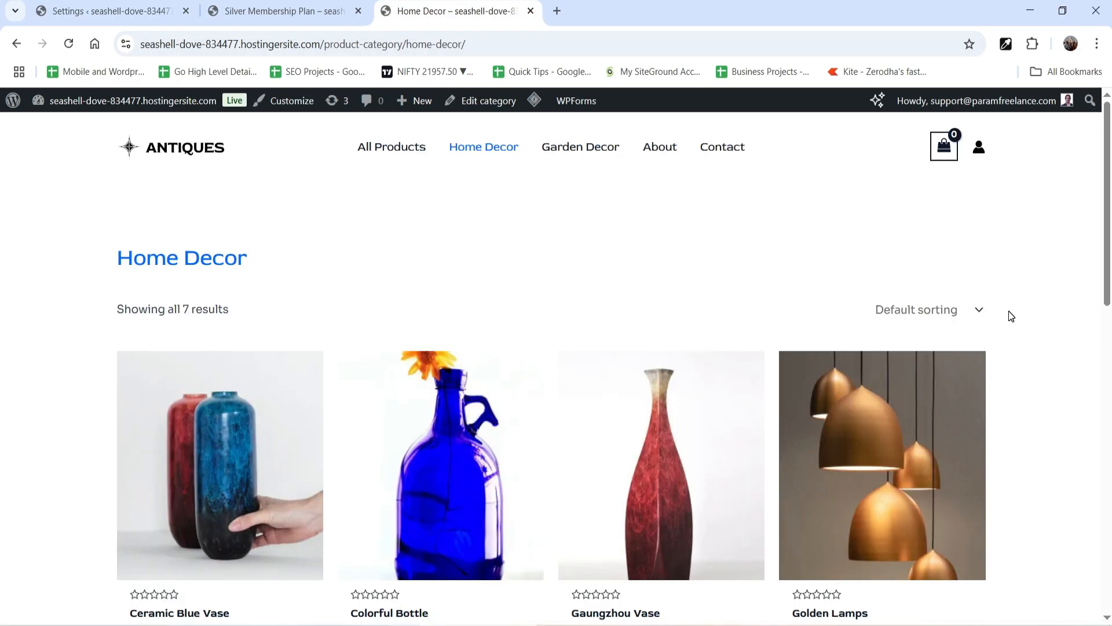
left_click(86, 14)
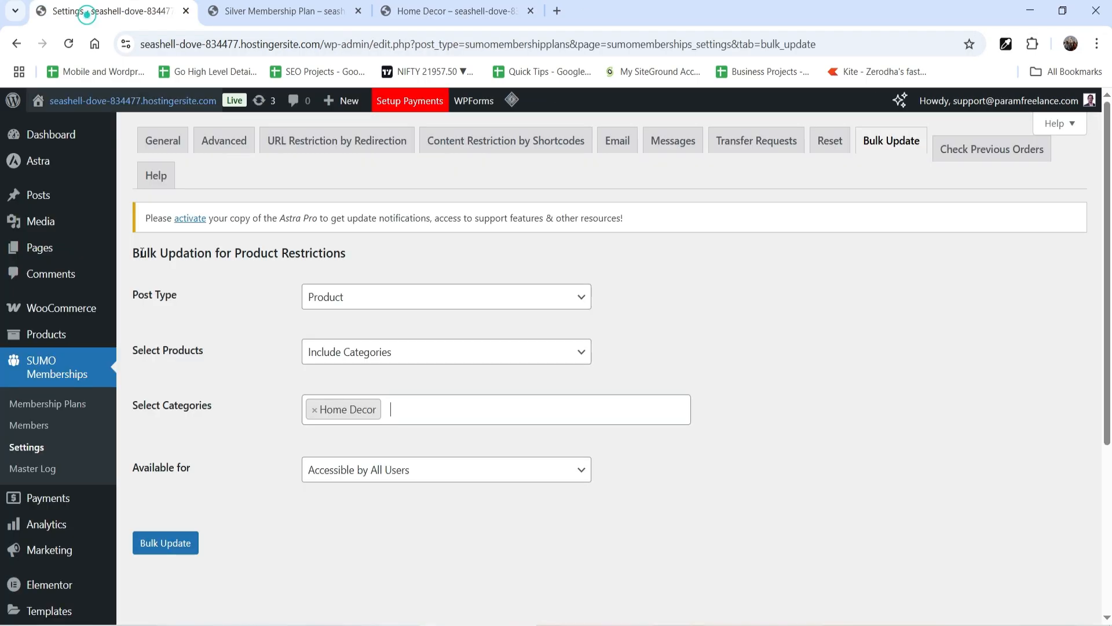
Step: Make the Home Decor products available for Members with Particular Plans
scroll(872, 306, "down", 1)
scroll(872, 305, "down", 2)
left_click(387, 324)
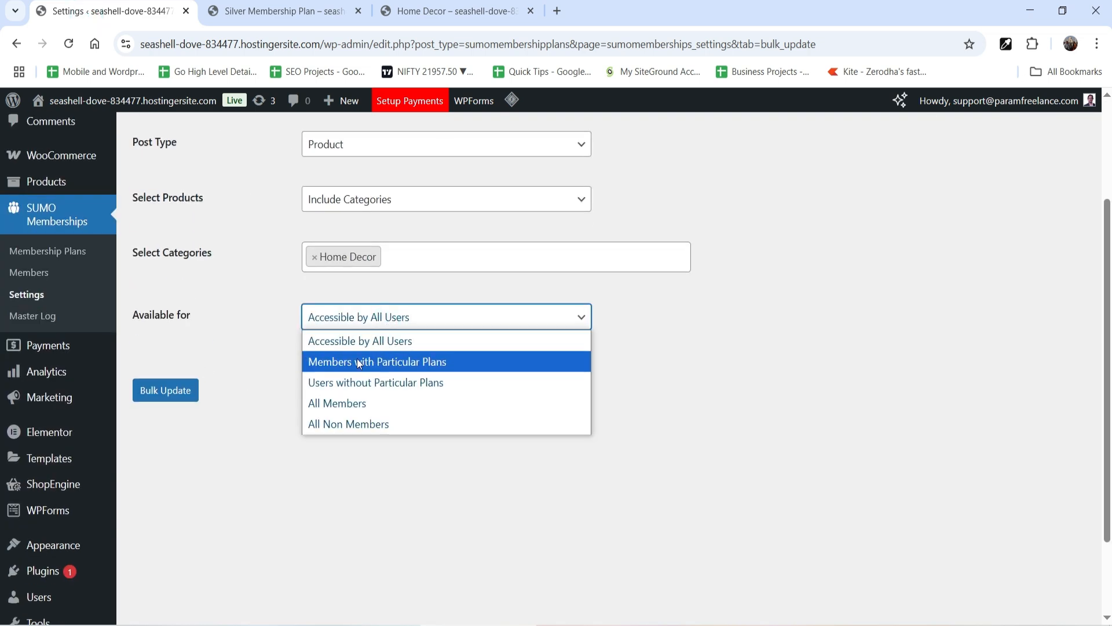
left_click(420, 363)
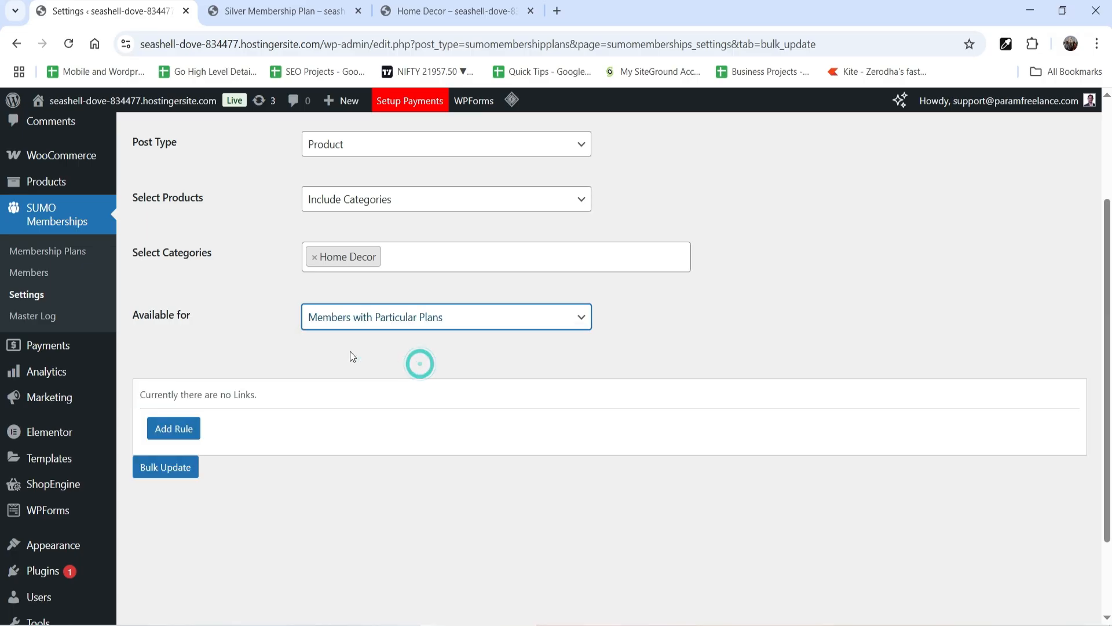
left_click(363, 322)
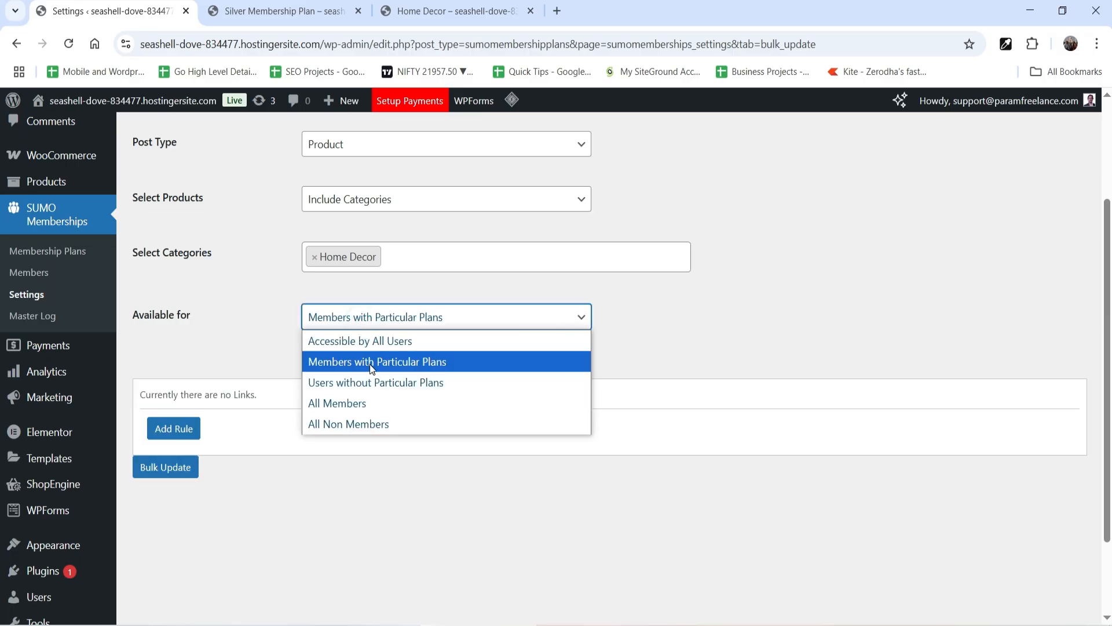
left_click(370, 363)
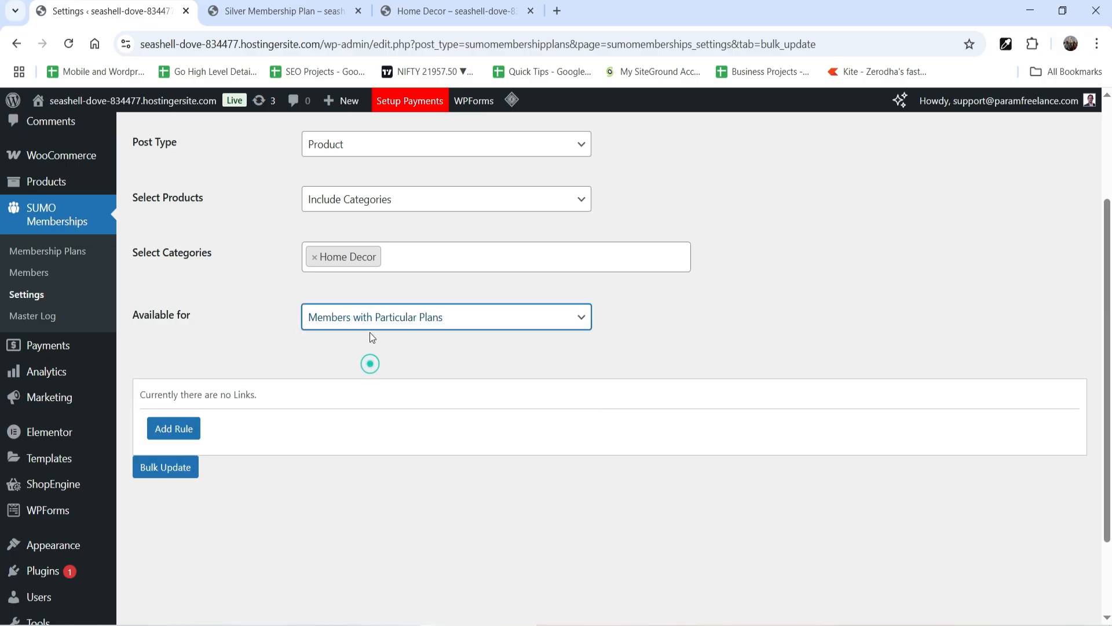
Step: Add an access rule for the Silver Plan and run the bulk update of the product restrictions
left_click(162, 429)
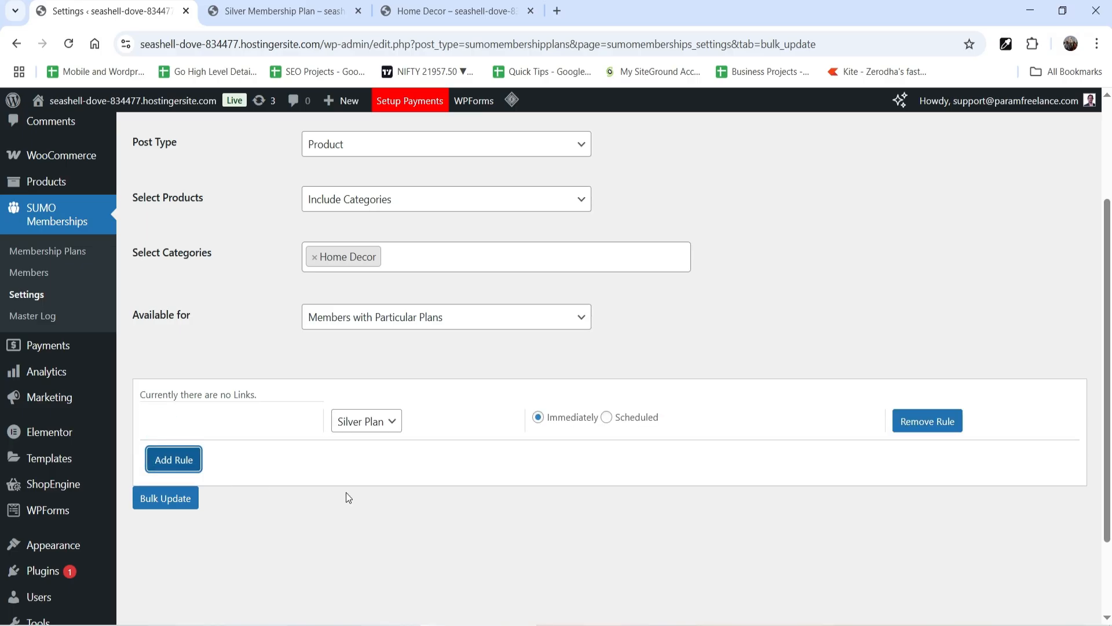
left_click(379, 428)
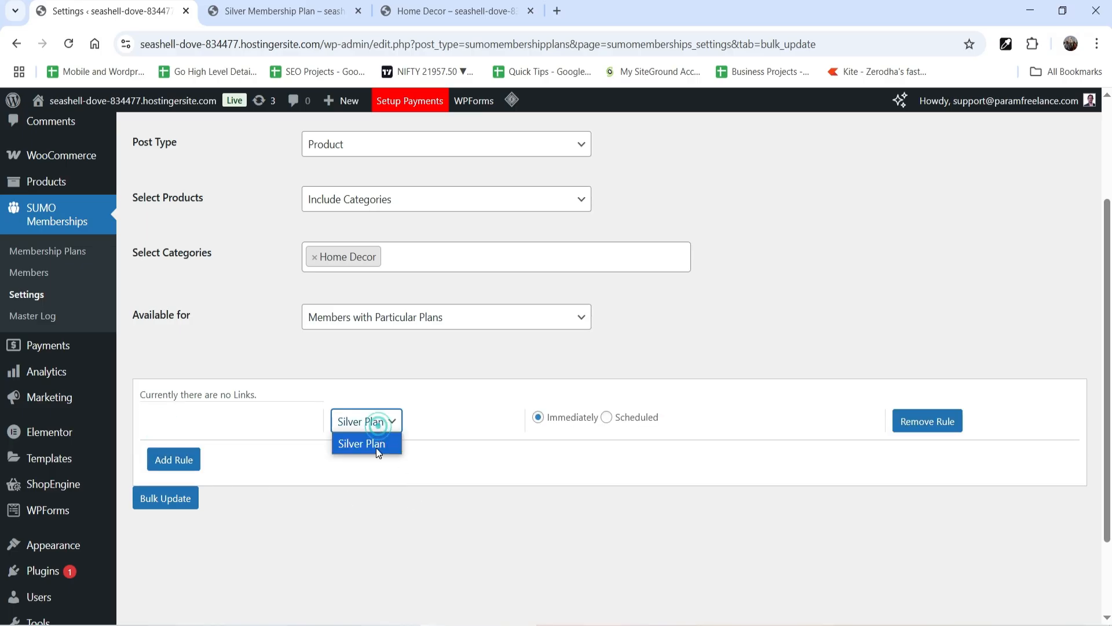
left_click(377, 447)
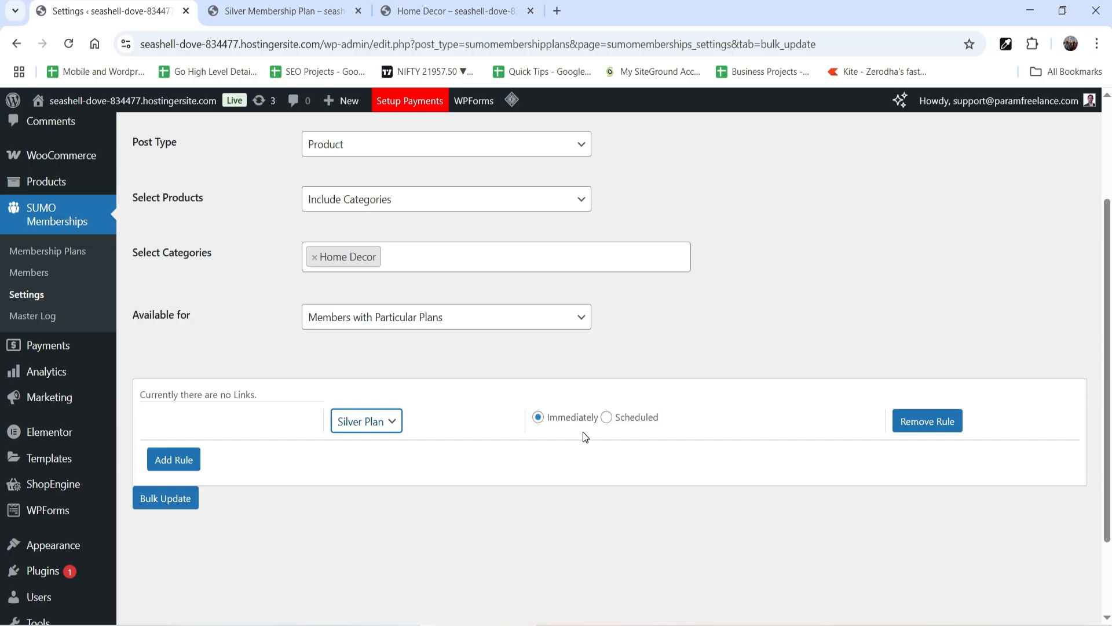
left_click(167, 509)
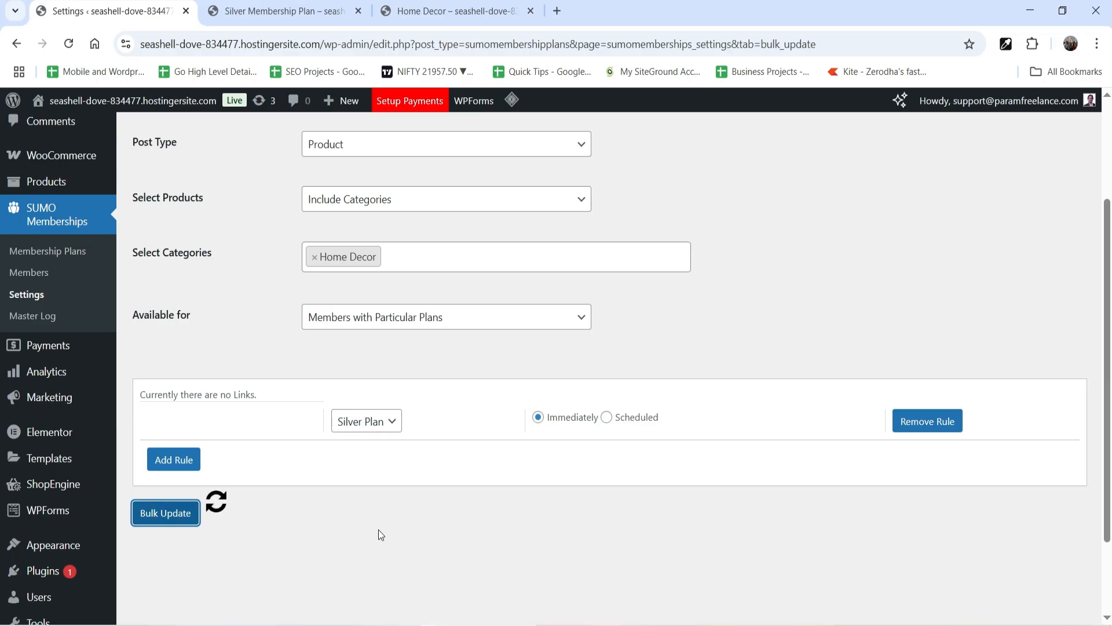
scroll(869, 326, "up", 3)
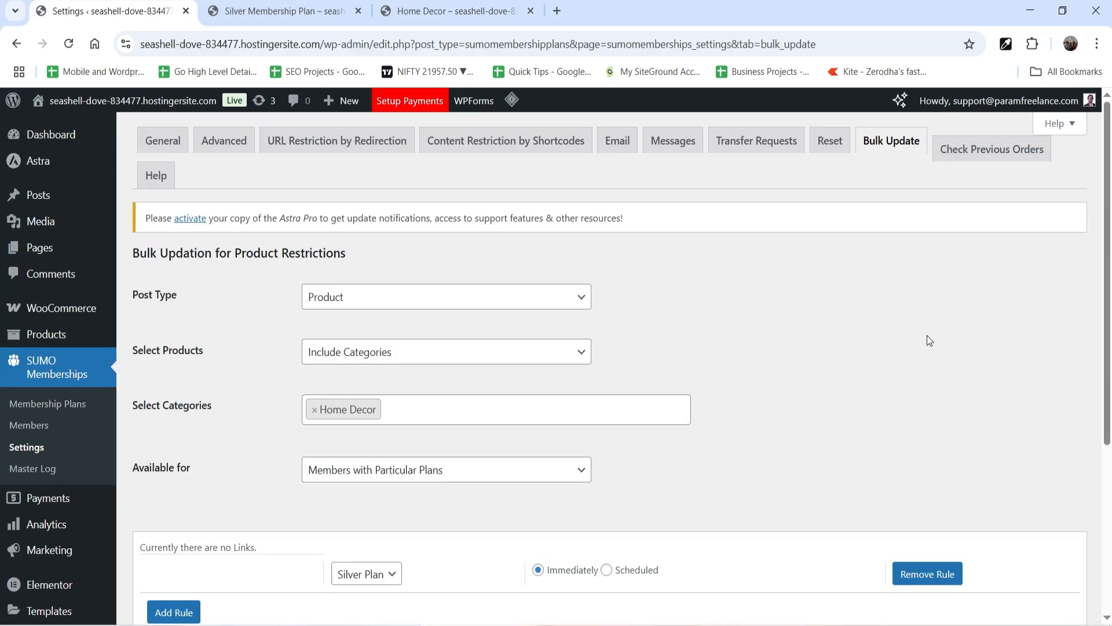
Step: Browse the storefront's Home Decor category and open the Colorful Bottle product page
left_click(456, 11)
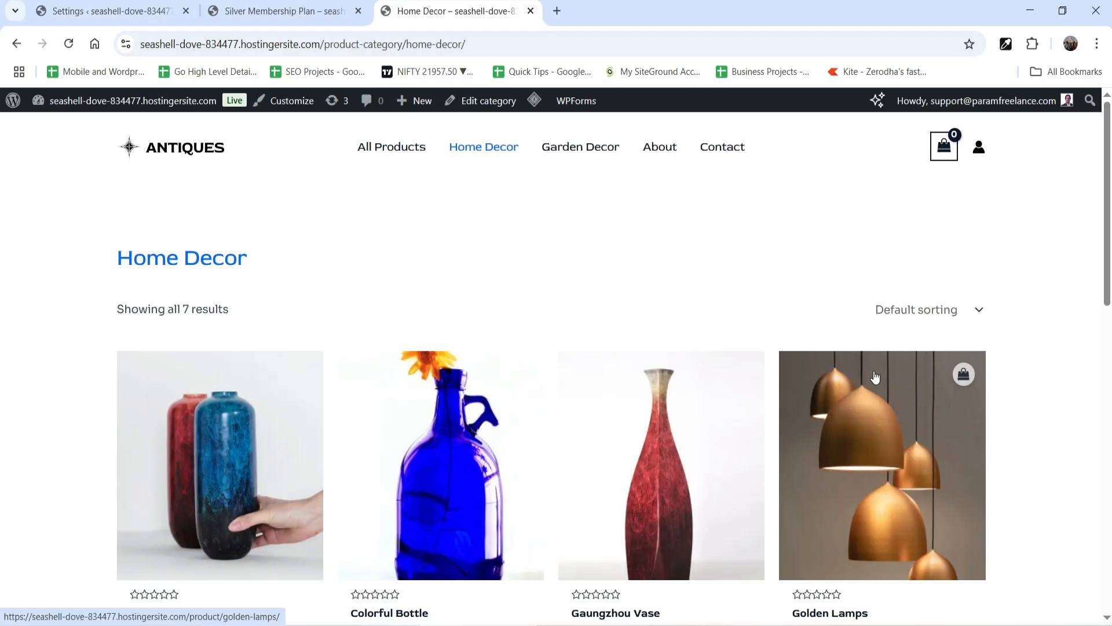
left_click(248, 11)
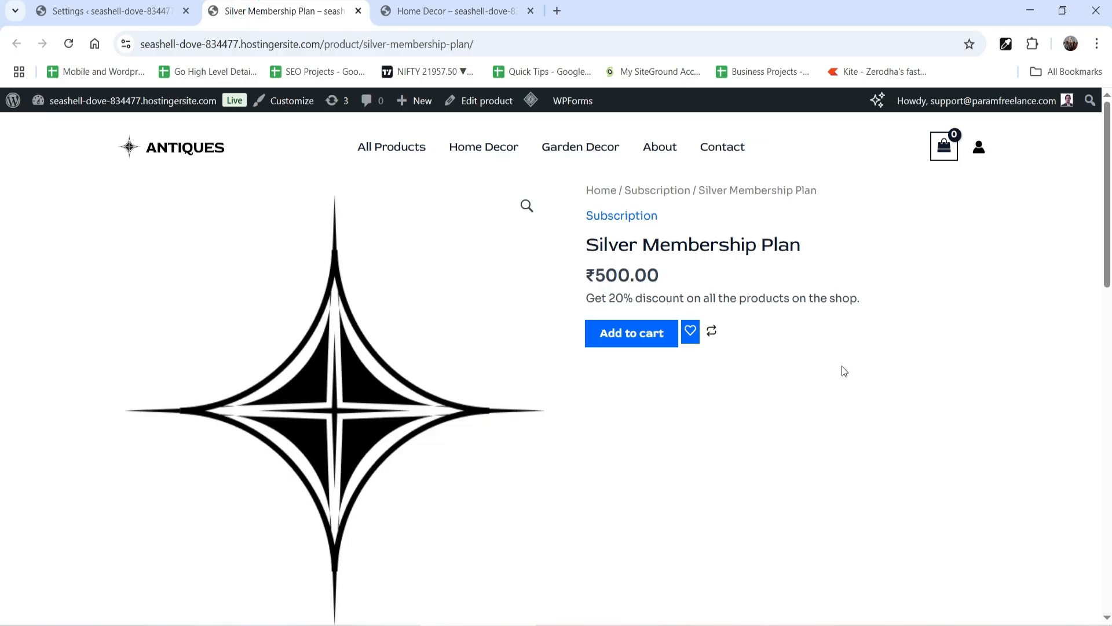
left_click(105, 12)
left_click(462, 11)
scroll(174, 309, "down", 6)
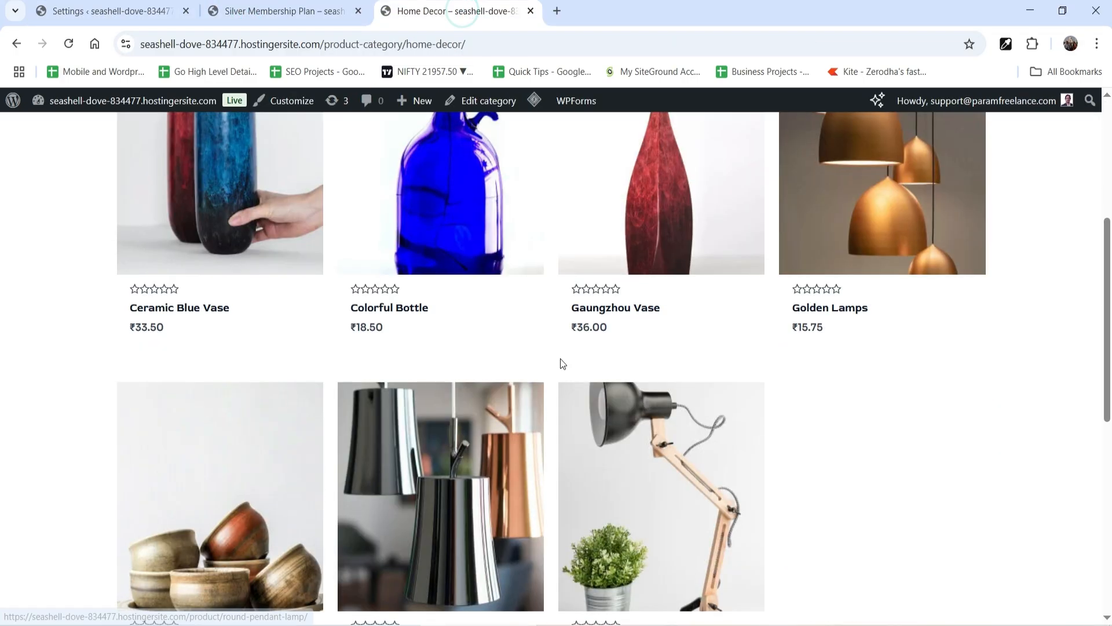
left_click(417, 216)
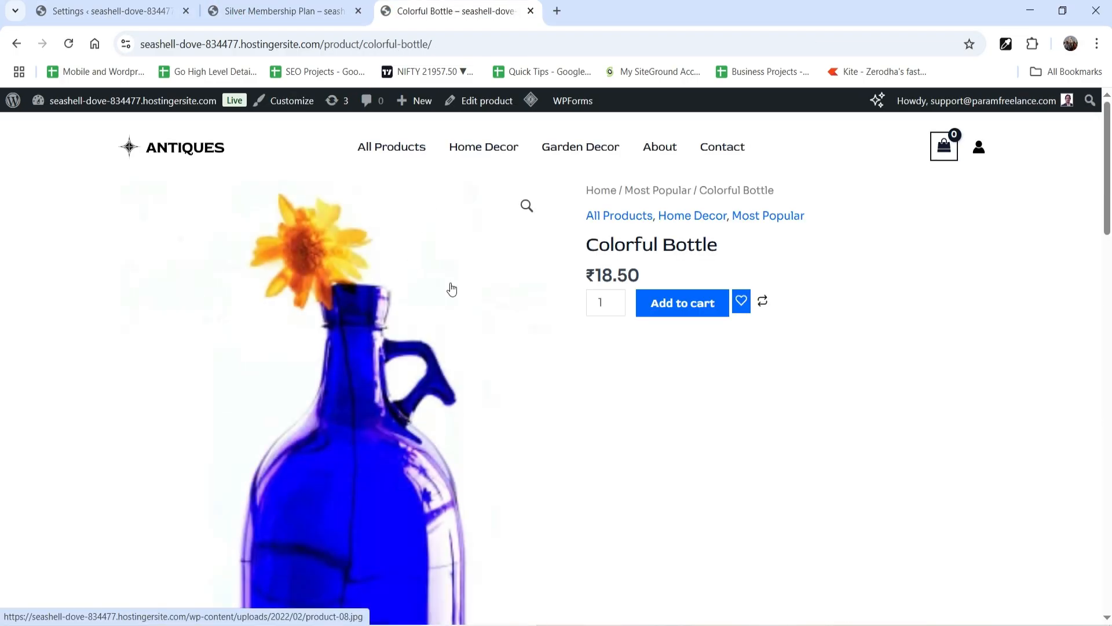
Step: Open the Colorful Bottle product page in an incognito window to check the restriction as a non-member
left_click(1096, 43)
left_click(980, 119)
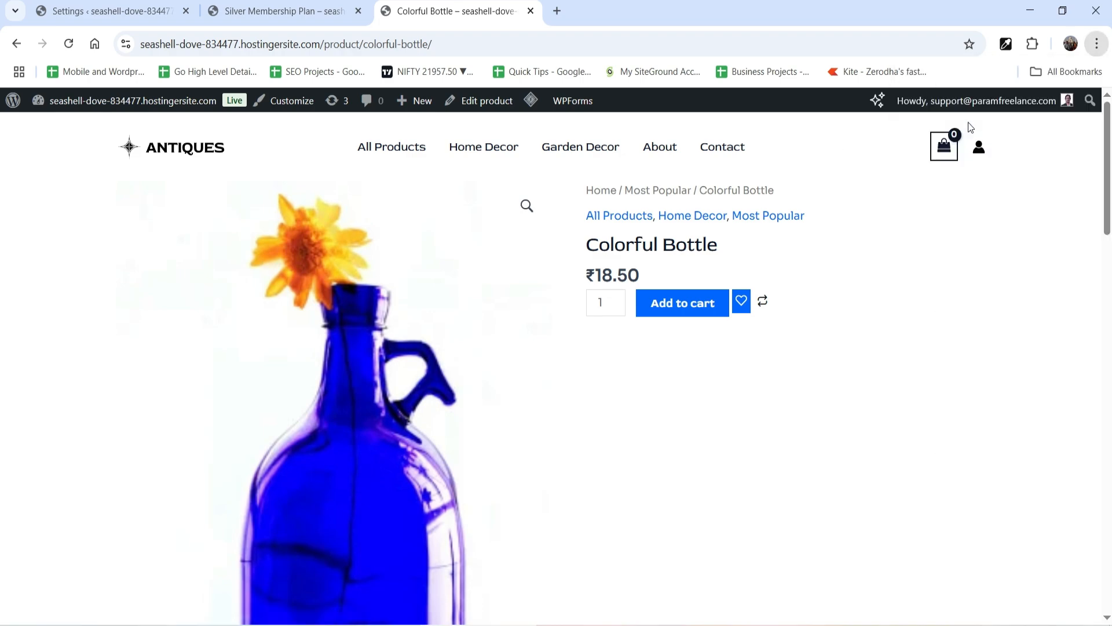
type("https://seashell-dove-834477.hostingersite.com/product/colorful-bottle/")
key("Return")
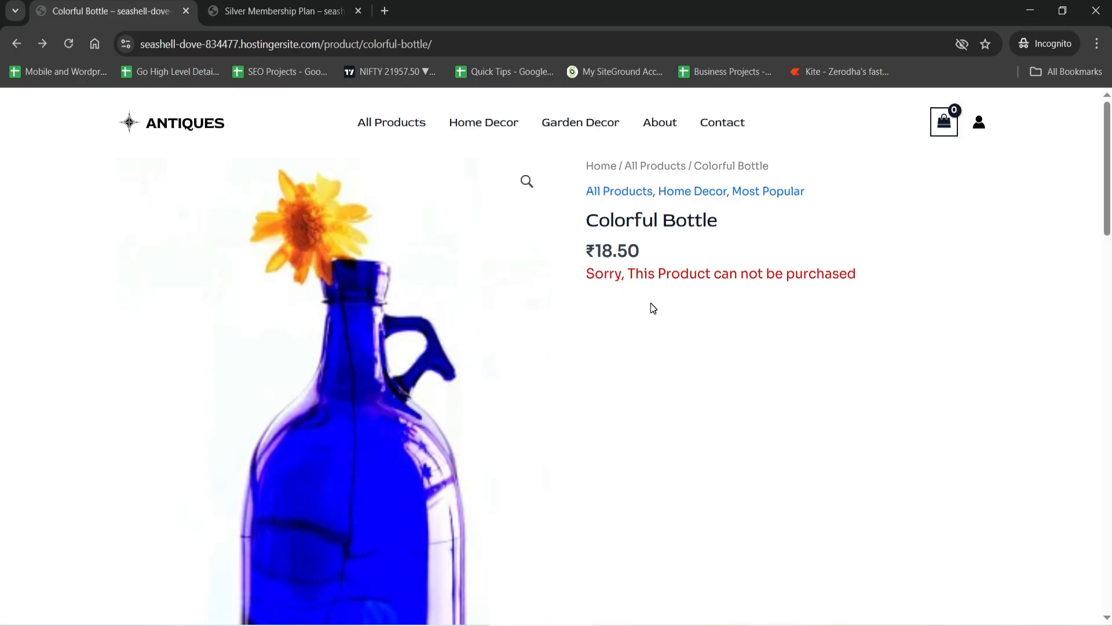
Step: Add the Silver Membership Plan product to the cart in the incognito window
left_click(267, 13)
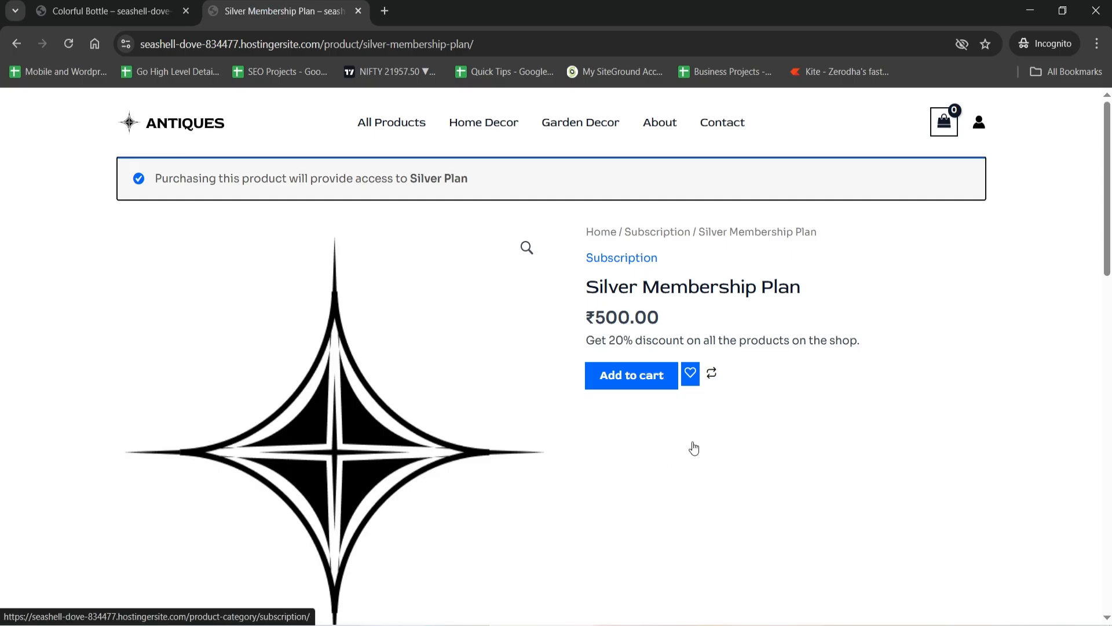
left_click(626, 393)
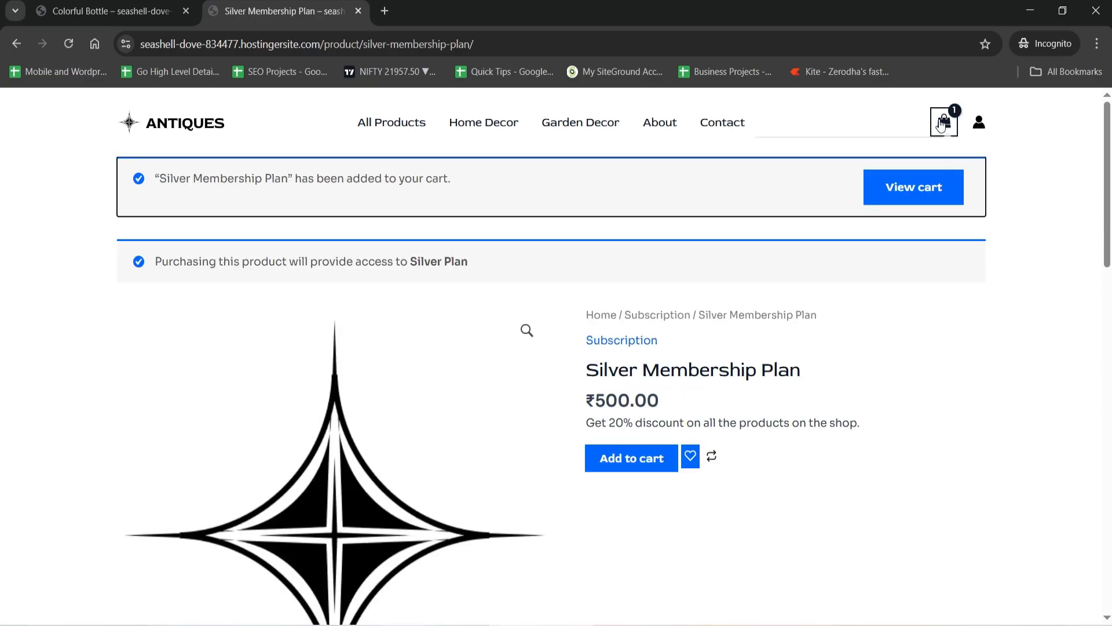
Step: Proceed from the cart to checkout with the Silver Membership Plan and fill in the customer's email and billing details
left_click(931, 190)
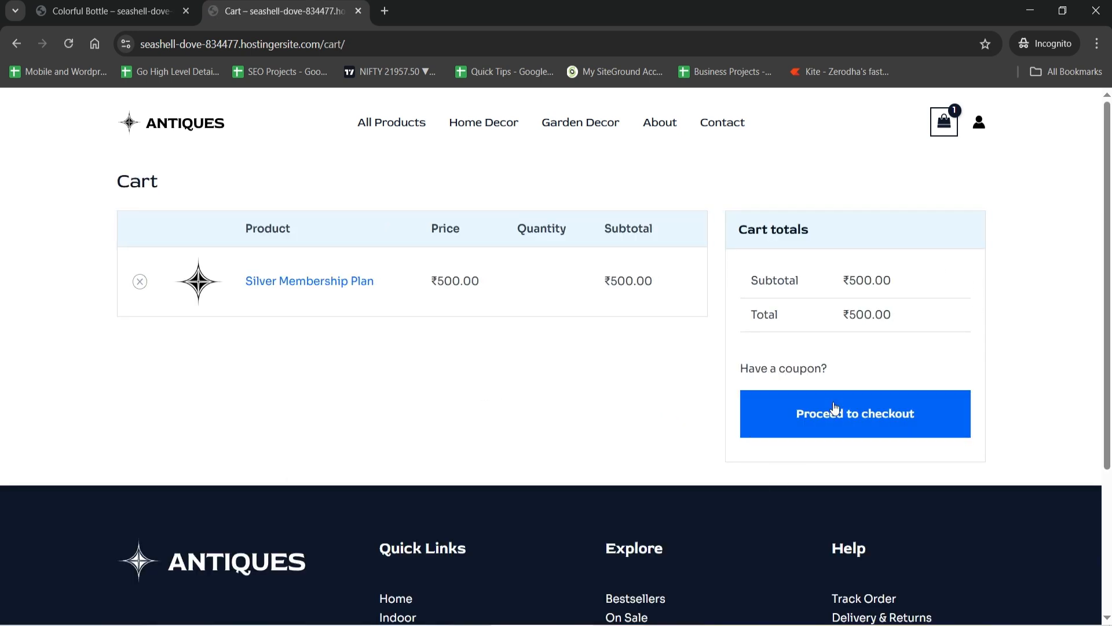
left_click(835, 409)
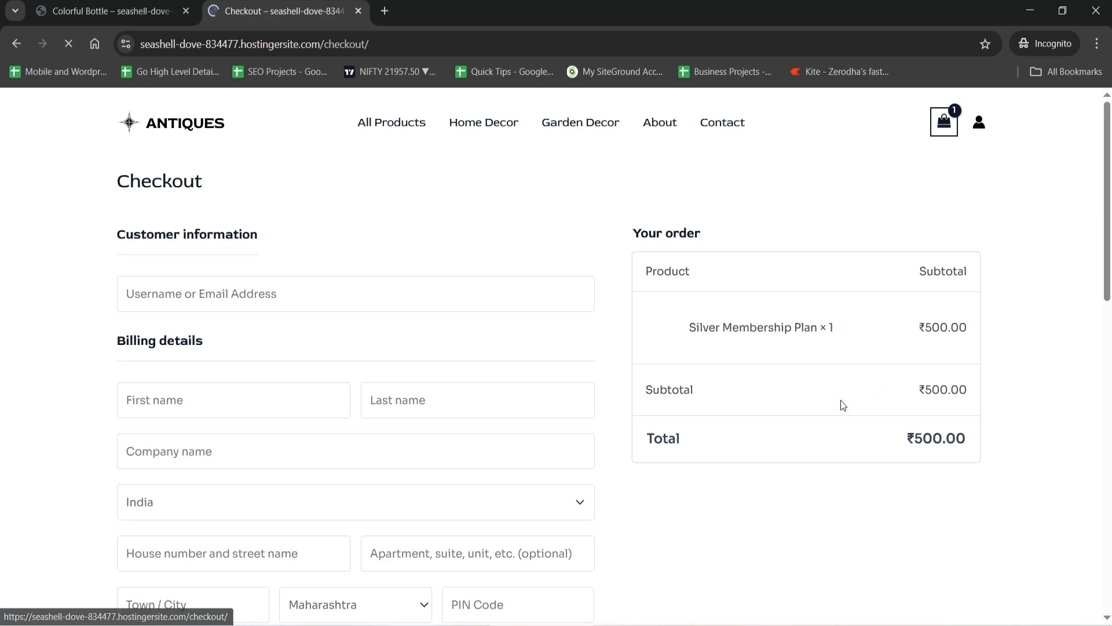
left_click(202, 293)
left_click(31, 356)
left_click(204, 293)
scroll(206, 293, "down", 15)
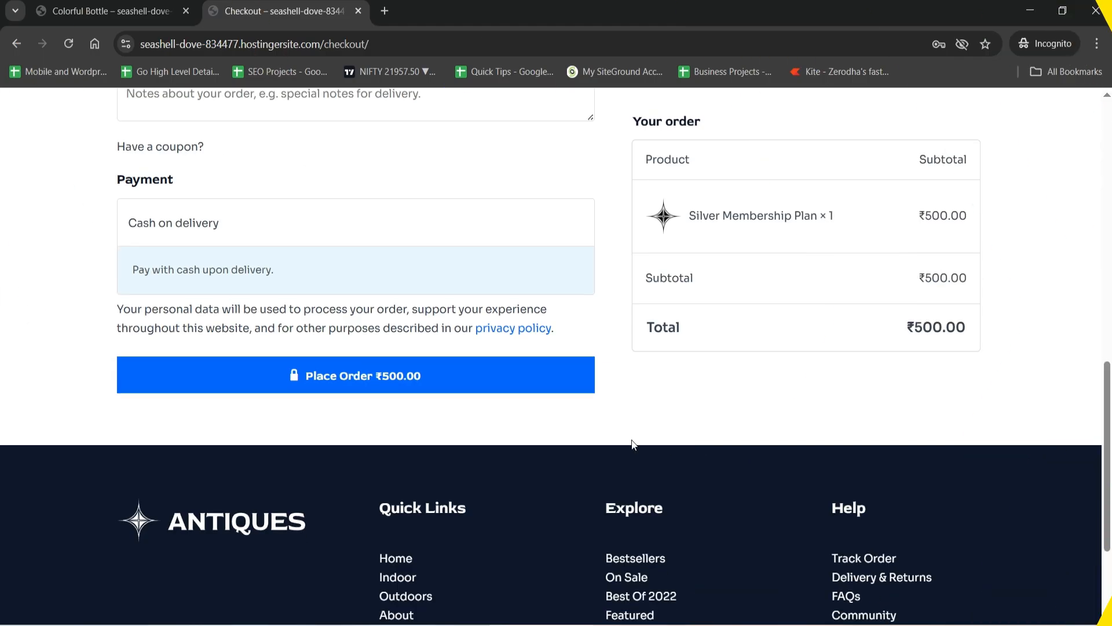
Step: Place the Silver Membership Plan order with cash on delivery and look over the order page
left_click(400, 389)
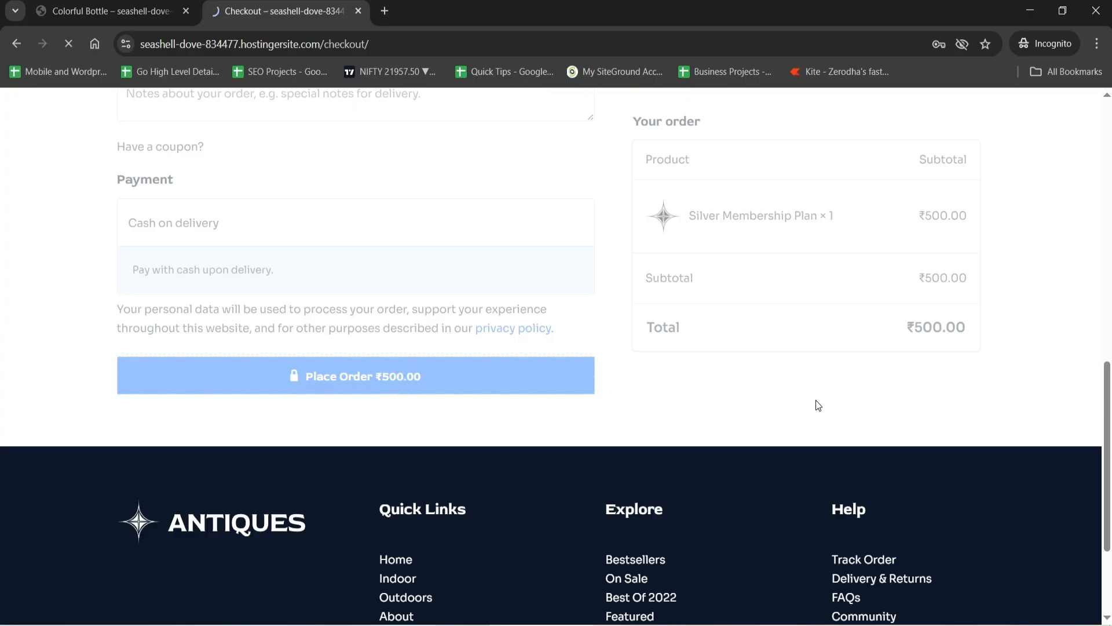
scroll(812, 405, "down", 6)
scroll(609, 430, "up", 4)
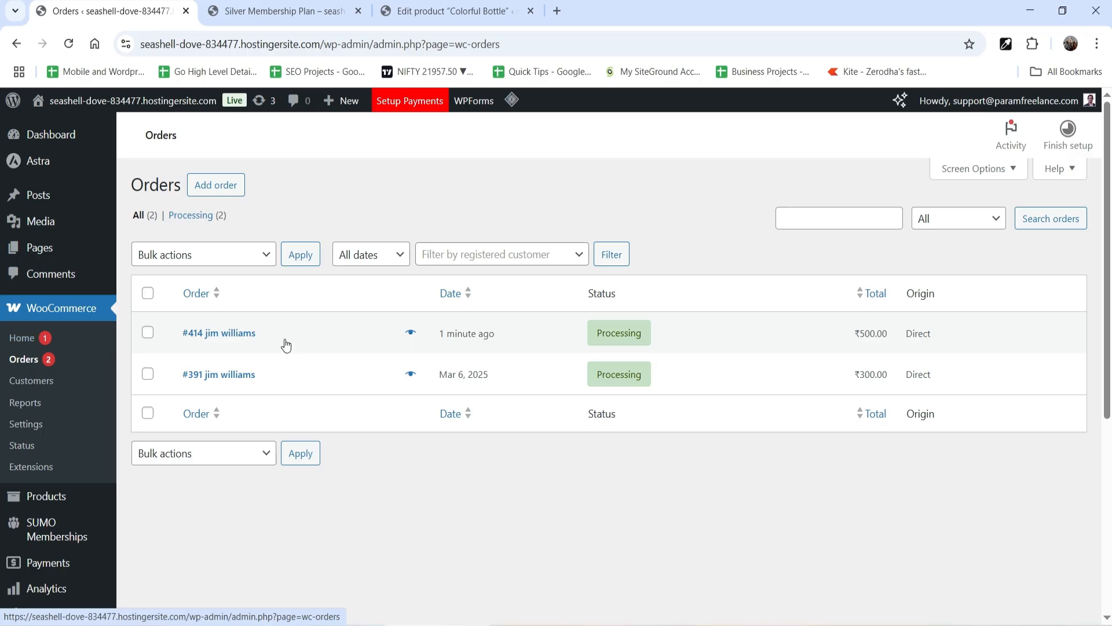
Step: In the WooCommerce admin, open the newest Silver Membership Plan order, set its status to Completed and update it
left_click(231, 341)
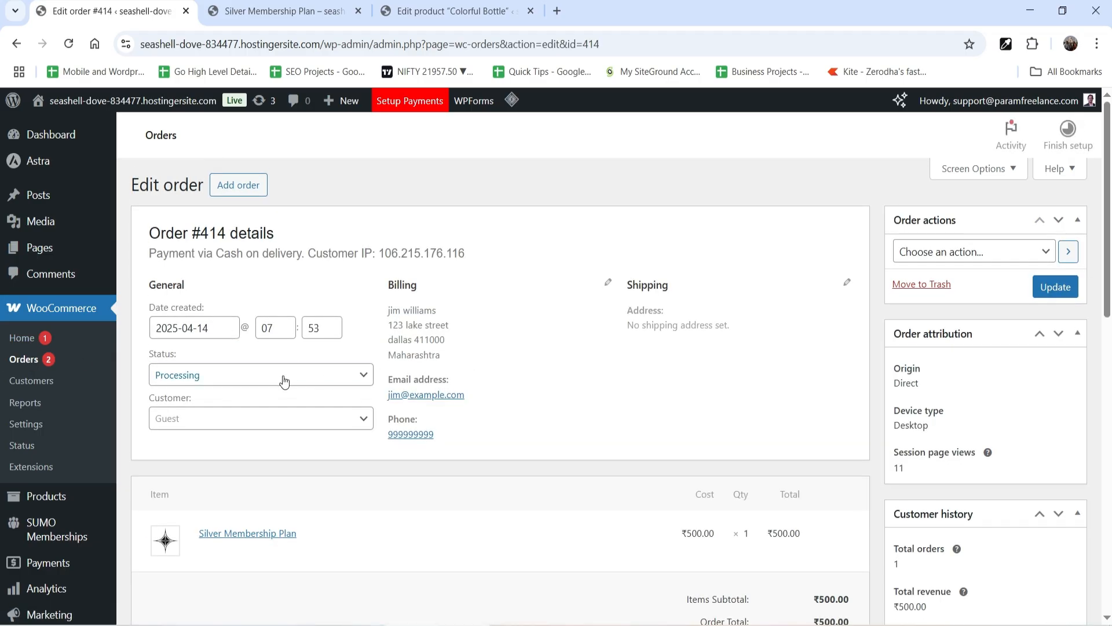
left_click(283, 375)
left_click(290, 476)
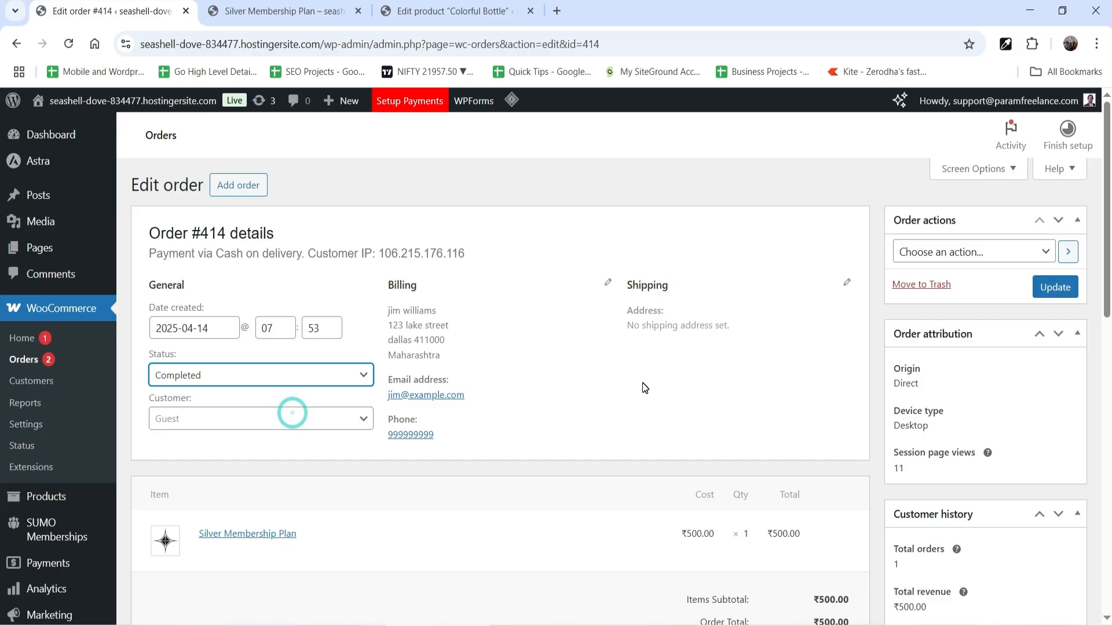
left_click(1055, 288)
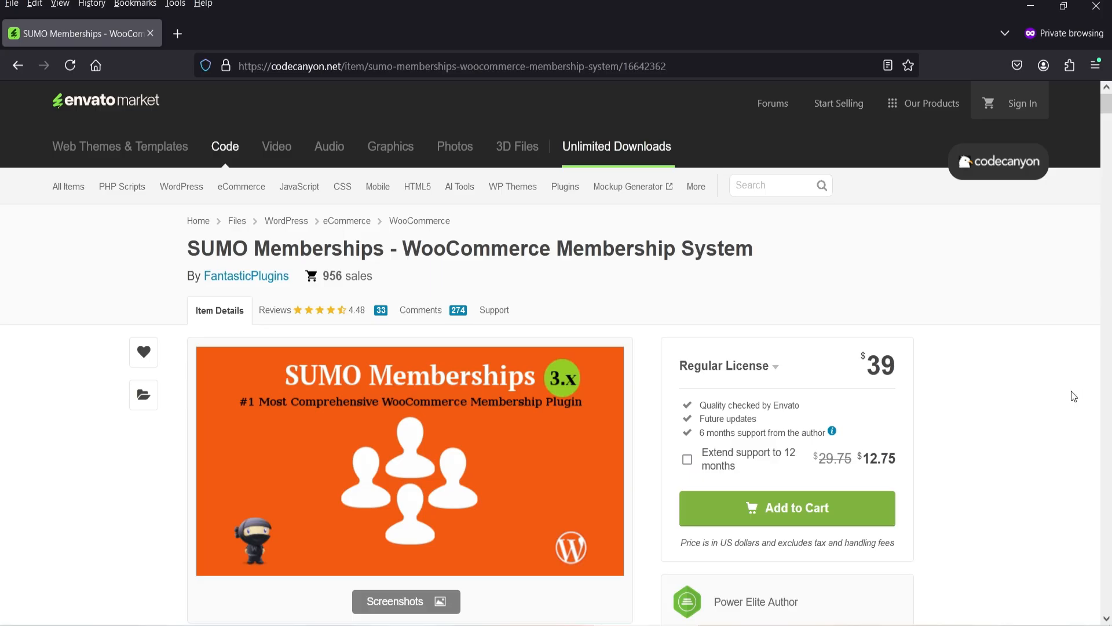
scroll(1055, 407, "down", 4)
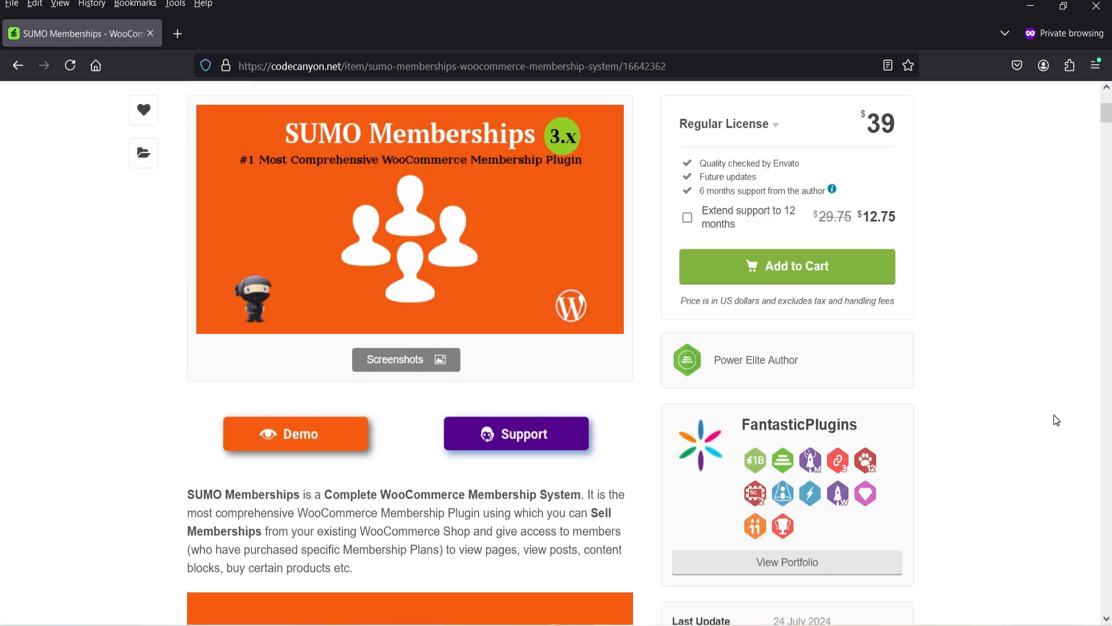
scroll(1056, 420, "up", 4)
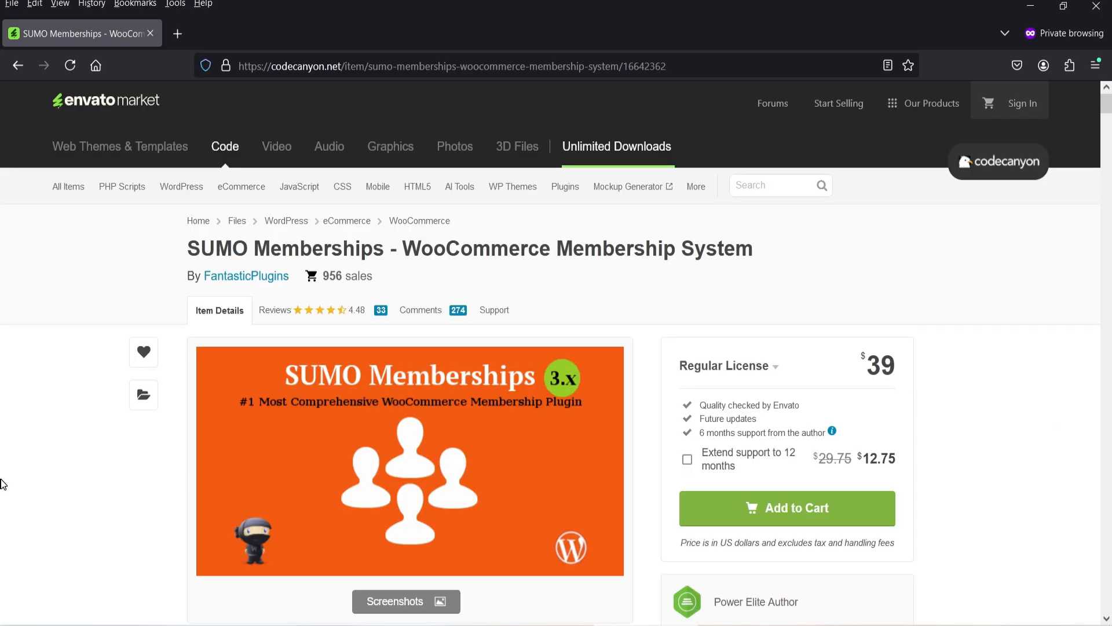